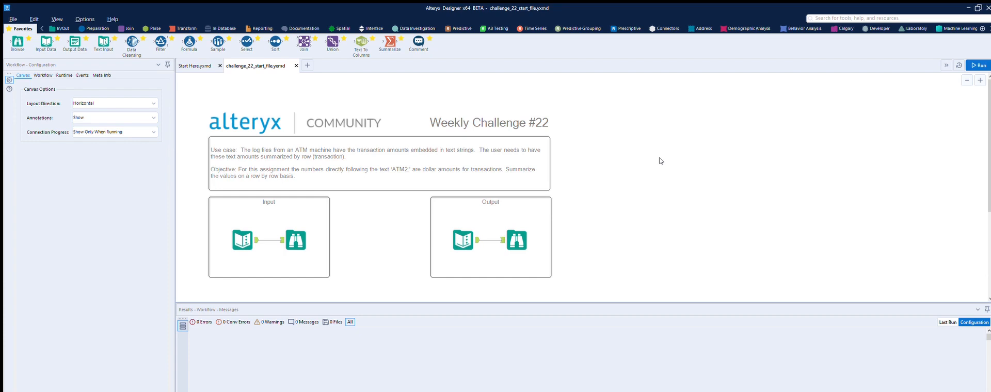
# - Inspect the source data of the Input and Output Text Input tools, returning to the Input one
pyautogui.click(242, 240)
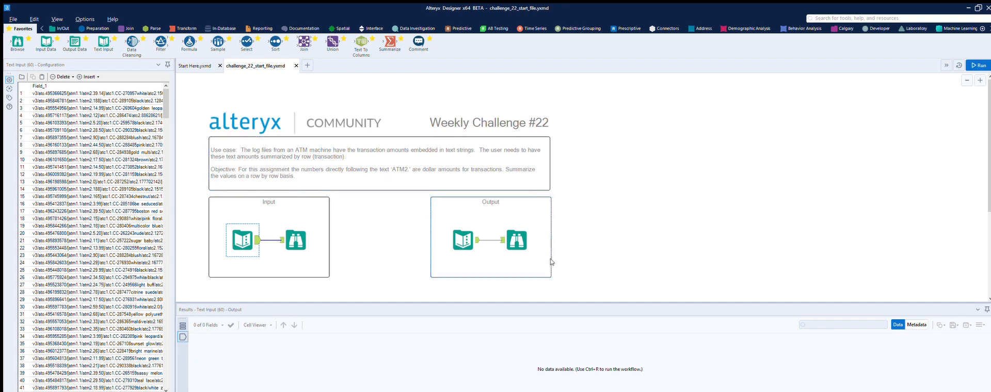
pyautogui.click(478, 230)
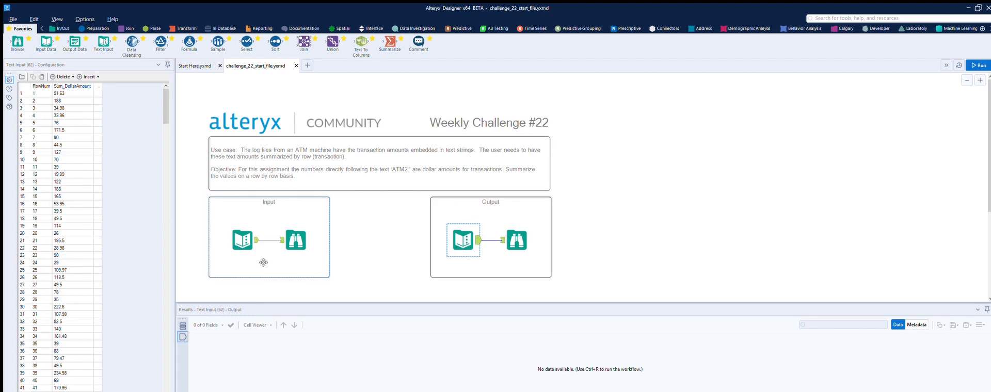
pyautogui.click(256, 229)
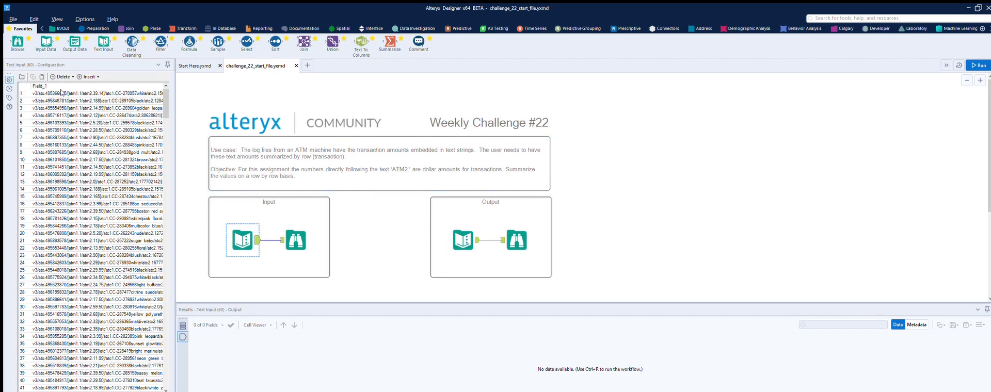
# - Add a Record ID tool below the Input container, fed by the input's Text Input, and run the workflow to check its rows
pyautogui.click(95, 28)
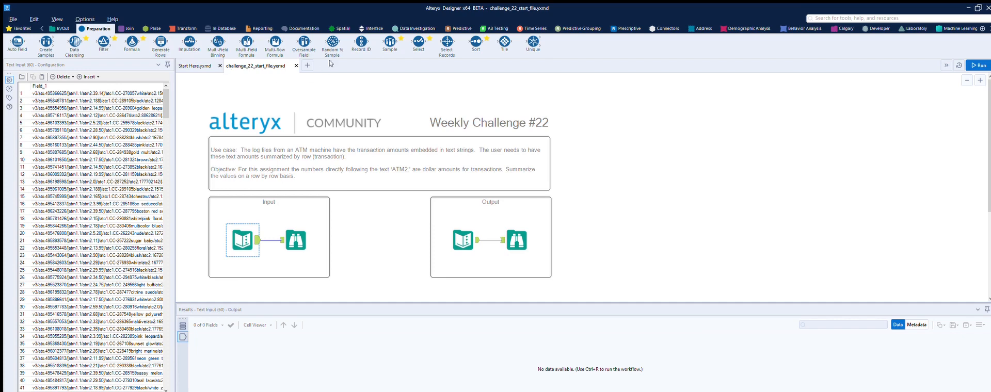
pyautogui.moveTo(362, 41); pyautogui.dragTo(323, 285)
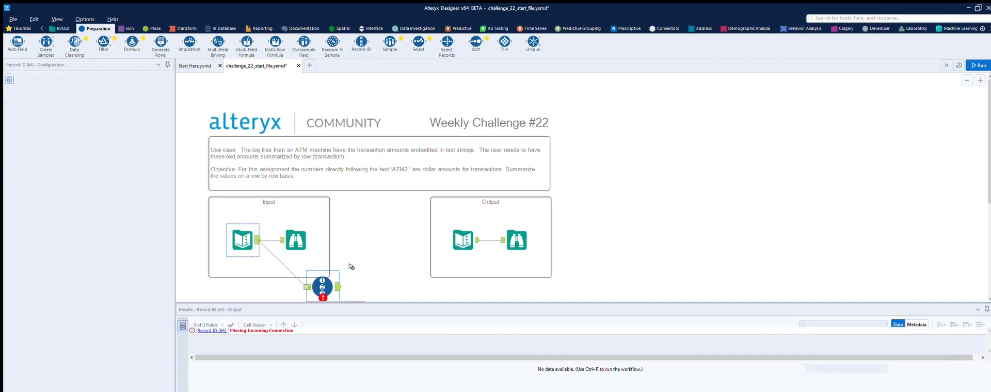
pyautogui.scroll(-3, 354, 255)
pyautogui.moveTo(326, 164); pyautogui.dragTo(306, 191)
pyautogui.click(979, 66)
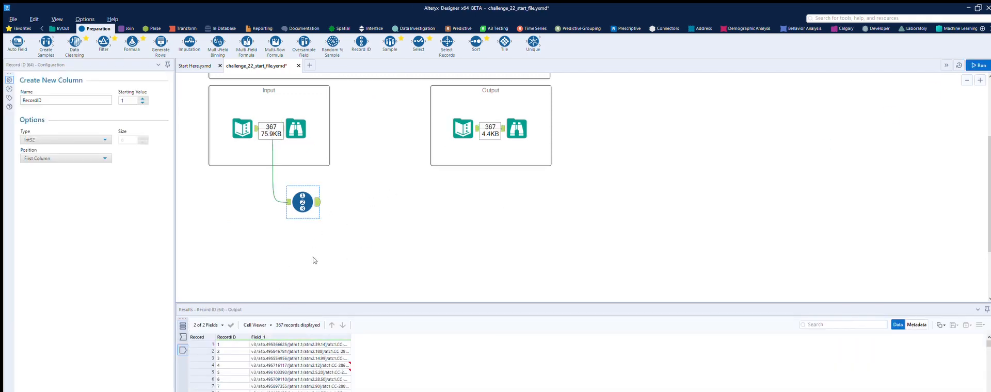
pyautogui.scroll(-14, 230, 360)
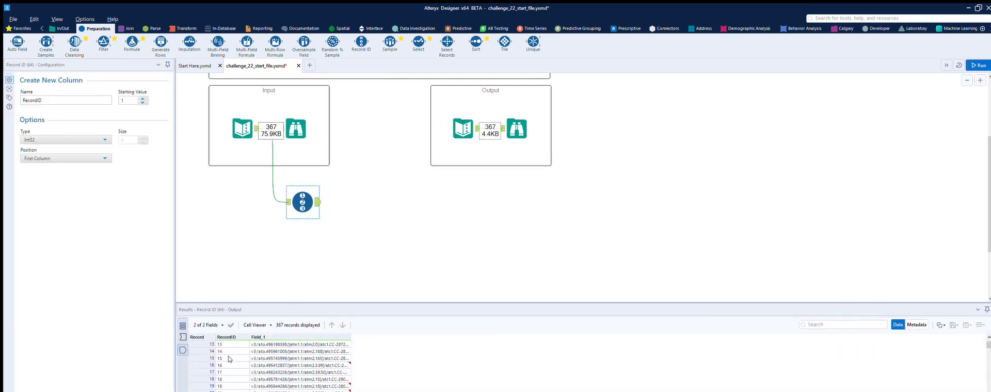
pyautogui.scroll(14, 230, 360)
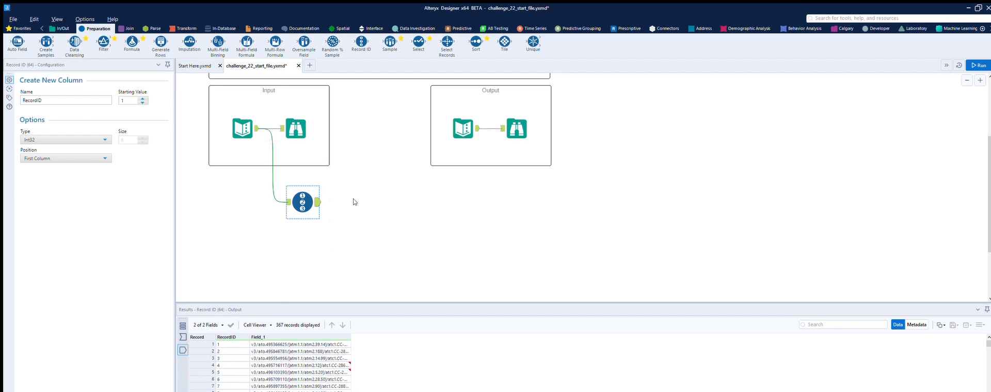
# - Examine the full text of the first Field_1 record, locating the atm2. markers, and browse the following records
pyautogui.click(311, 335)
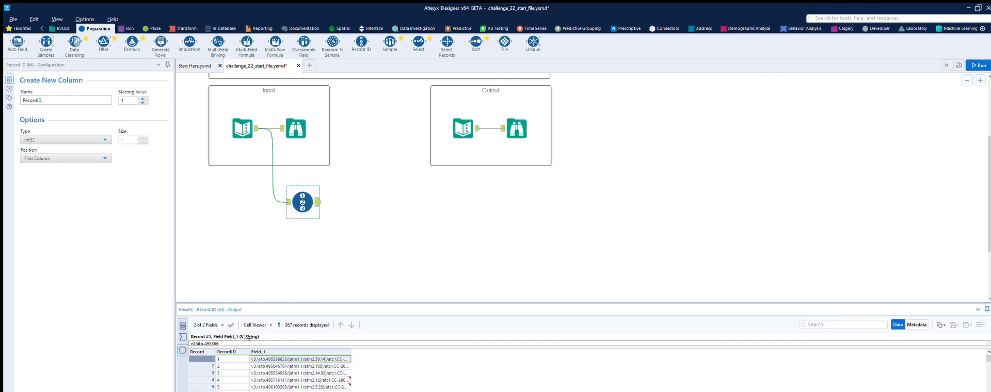
pyautogui.moveTo(253, 338); pyautogui.dragTo(257, 371)
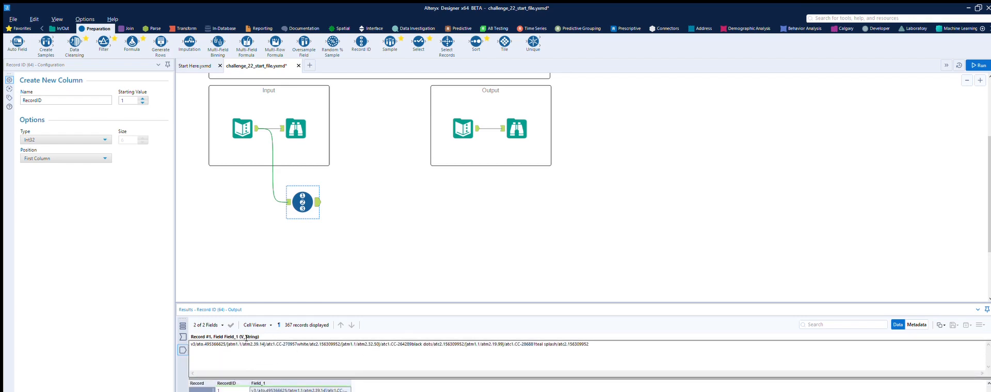
pyautogui.moveTo(243, 343); pyautogui.dragTo(254, 336)
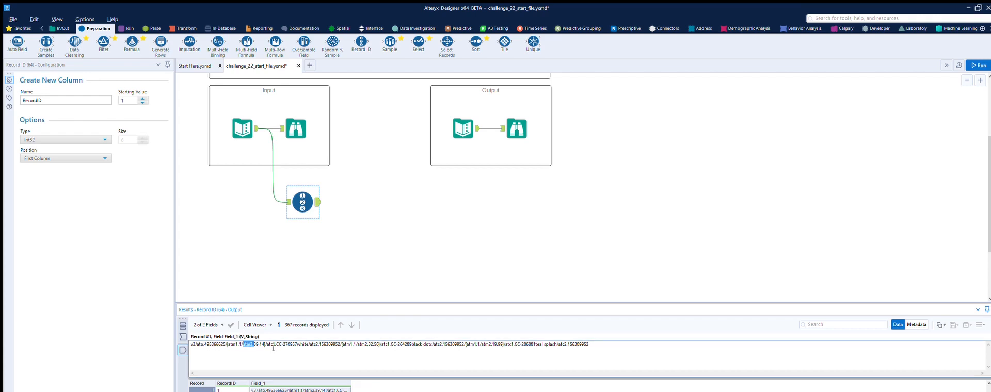
pyautogui.moveTo(358, 344); pyautogui.dragTo(367, 336)
pyautogui.scroll(-1, 300, 383)
pyautogui.moveTo(293, 369); pyautogui.dragTo(293, 331)
pyautogui.scroll(-5, 289, 346)
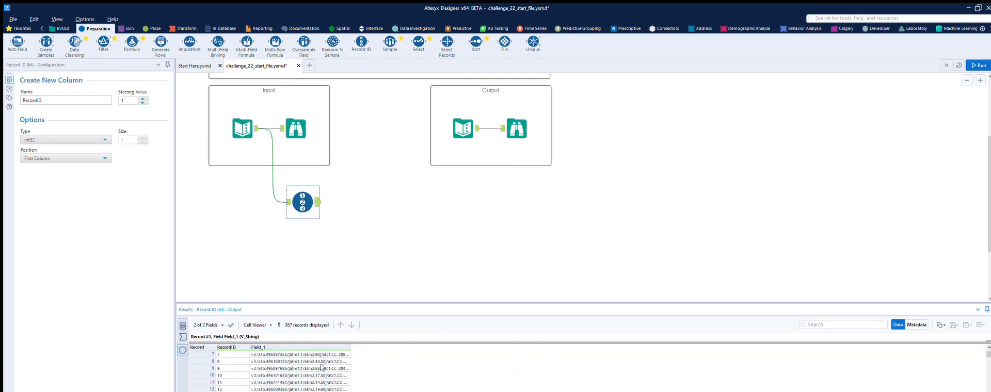
# - Add a Text To Columns tool after Record ID that splits Field_1 to rows with the delimiter "atm2."
pyautogui.click(367, 98)
pyautogui.moveTo(362, 41); pyautogui.dragTo(385, 192)
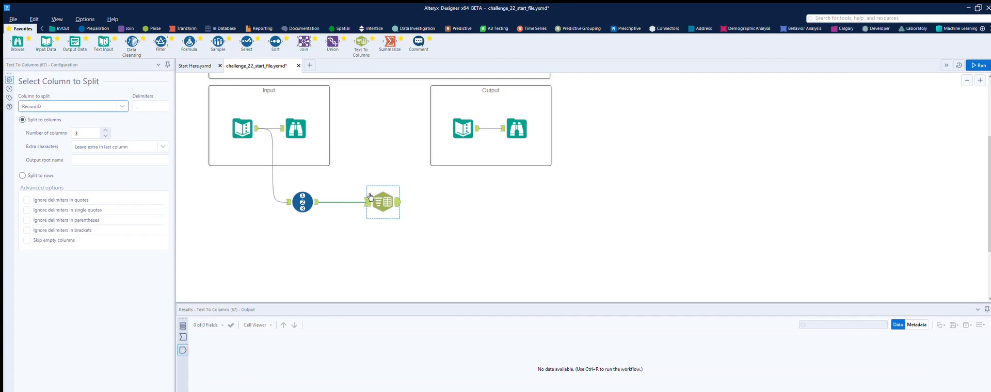
pyautogui.click(122, 106)
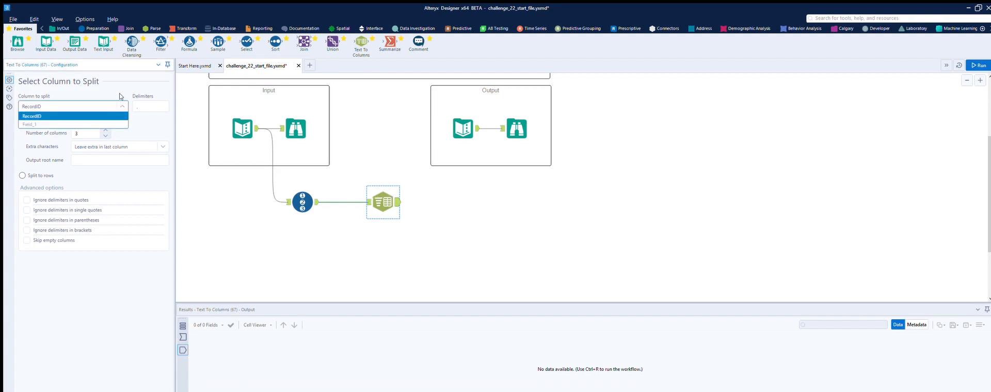
pyautogui.click(106, 124)
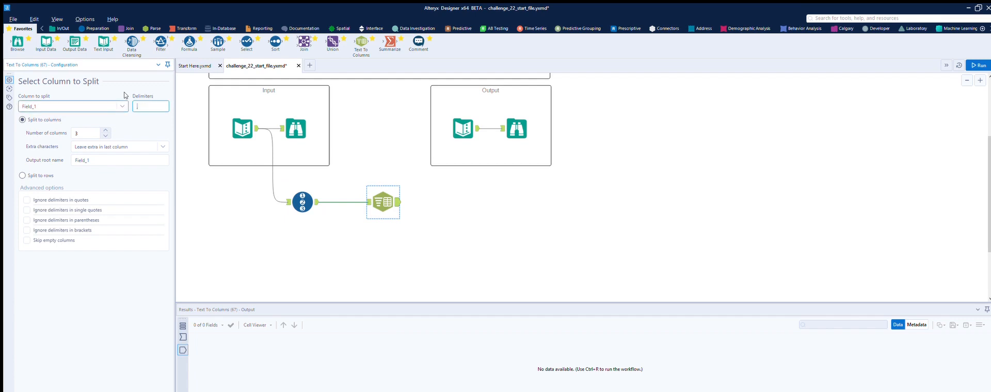
pyautogui.write('atm2')
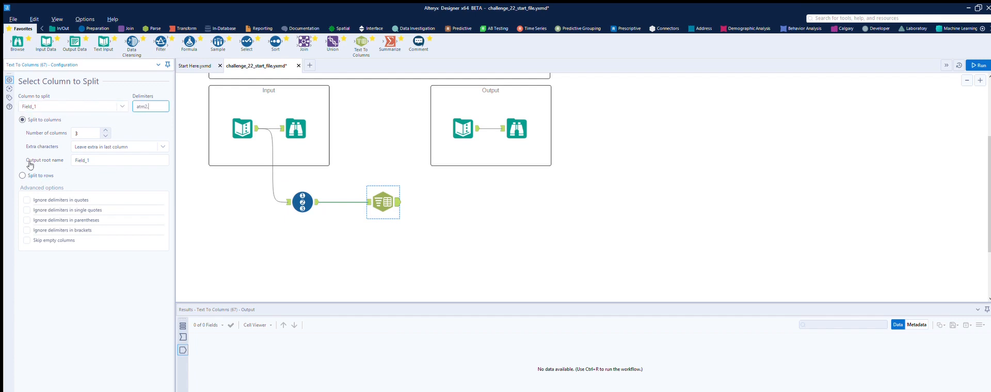
pyautogui.click(23, 175)
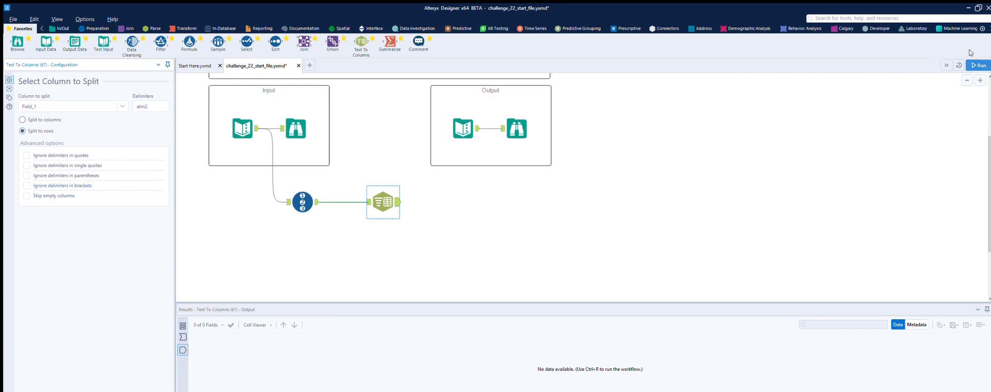
# - Run the workflow and check how Field_1 is split in the Text To Columns output
pyautogui.click(979, 65)
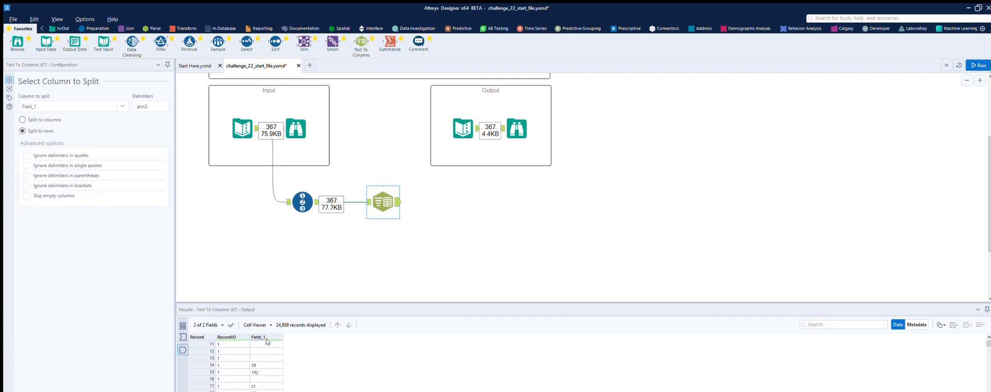
pyautogui.scroll(-3, 267, 341)
pyautogui.scroll(3, 270, 348)
pyautogui.scroll(2, 270, 348)
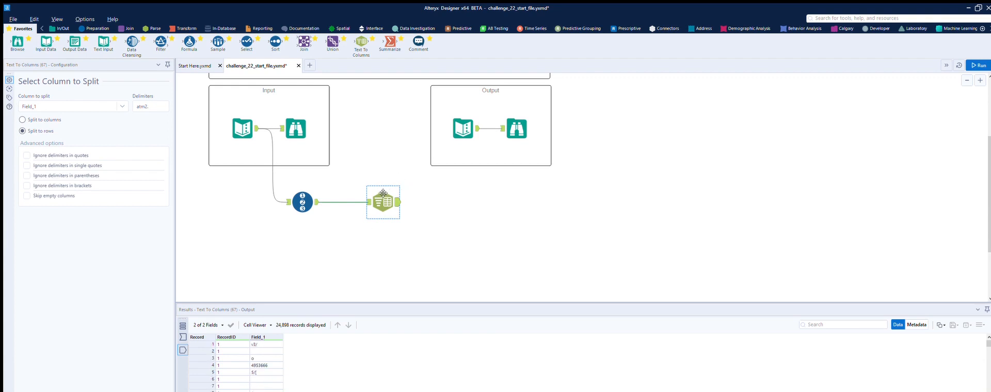
# - Check the Text To Columns input data, change the delimiter to "[", and rerun the workflow
pyautogui.click(155, 106)
pyautogui.moveTo(156, 99); pyautogui.dragTo(132, 97)
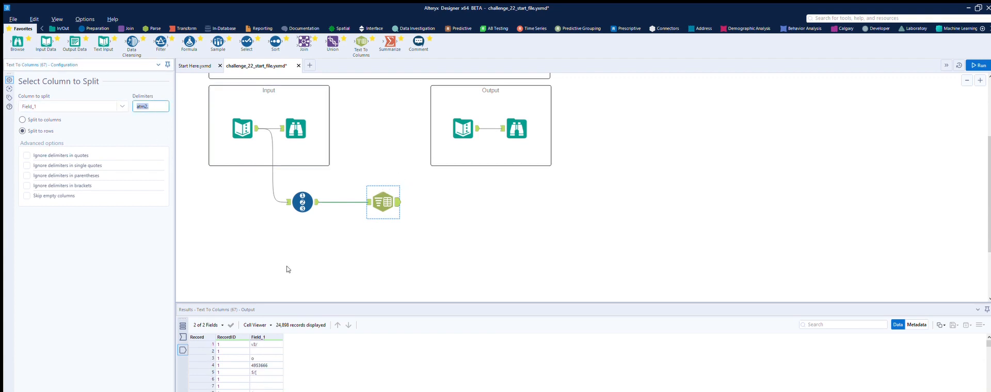
pyautogui.click(367, 201)
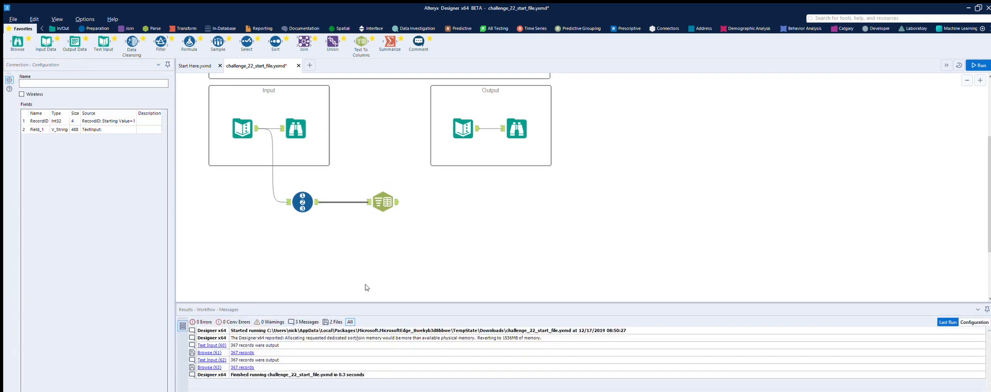
pyautogui.click(370, 192)
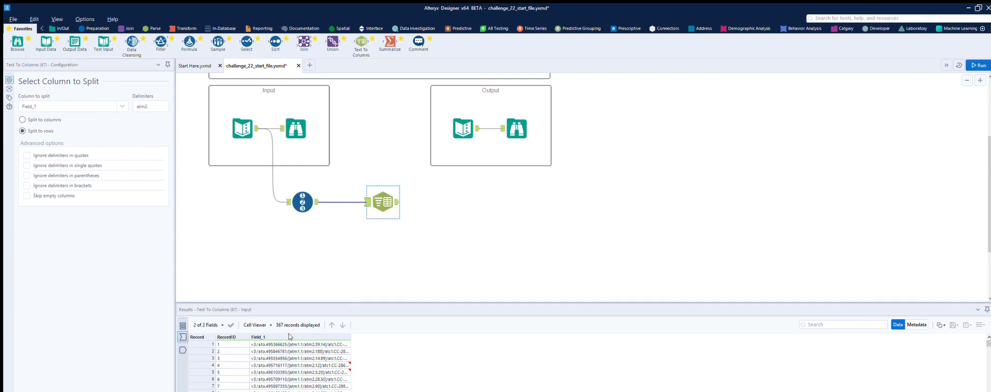
pyautogui.doubleClick(148, 106)
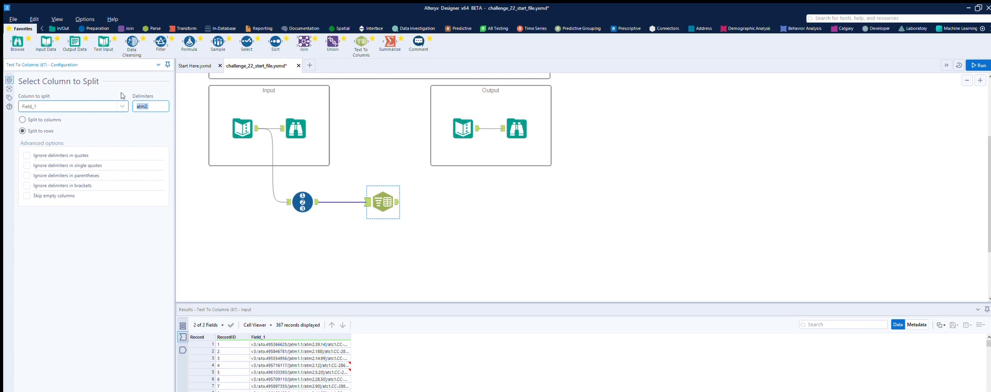
pyautogui.write('[')
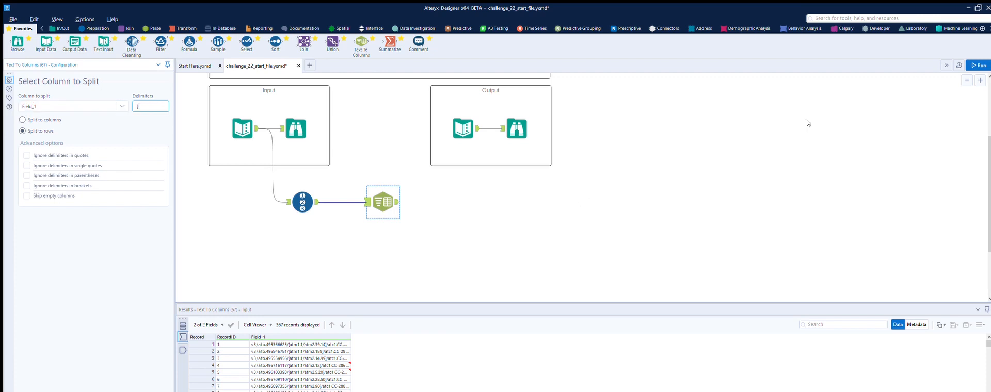
pyautogui.click(978, 65)
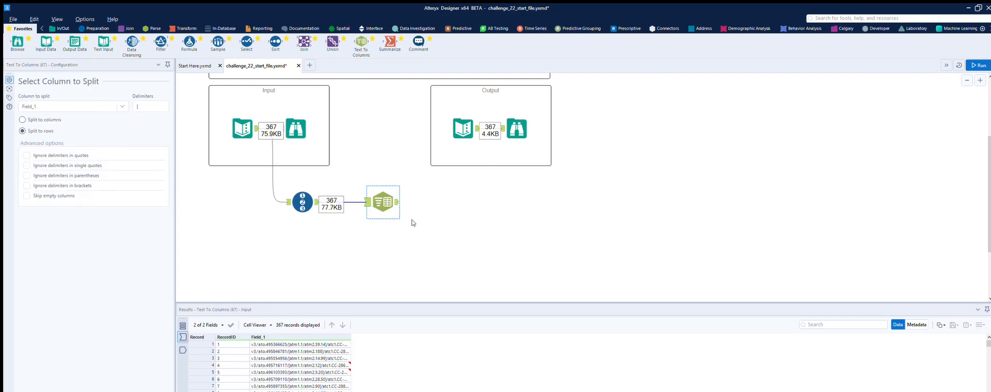
# - Examine the Text To Columns output rows to see how each record's atm2. transaction amounts are separated by RecordID
pyautogui.click(397, 202)
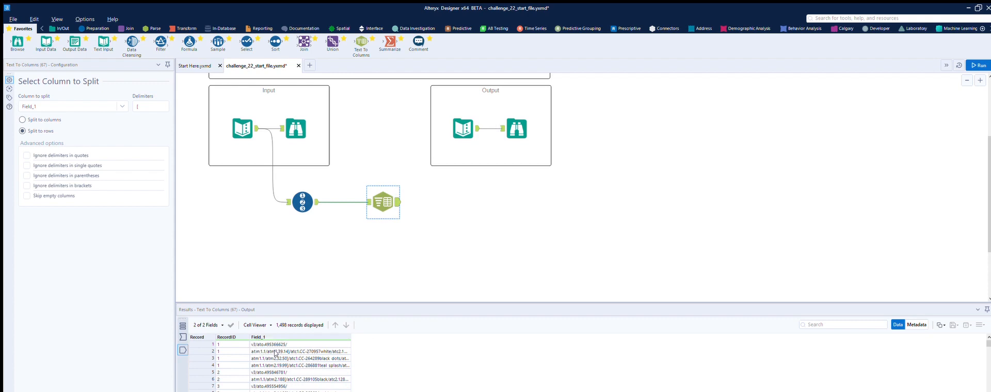
pyautogui.scroll(-2, 275, 353)
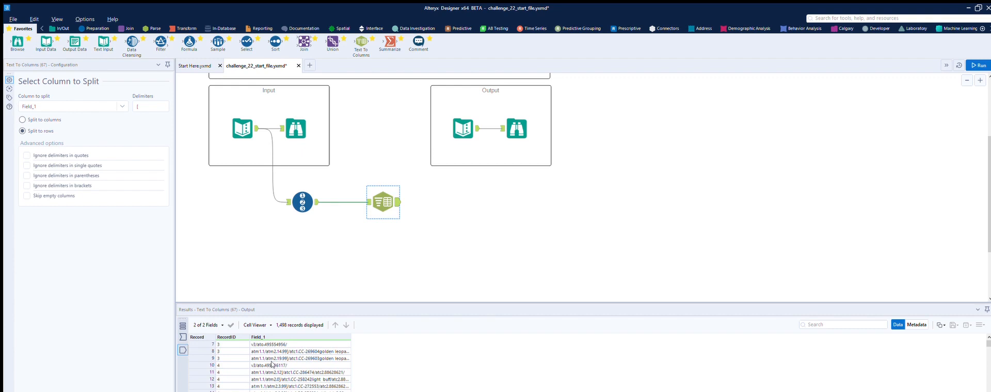
pyautogui.scroll(2, 282, 369)
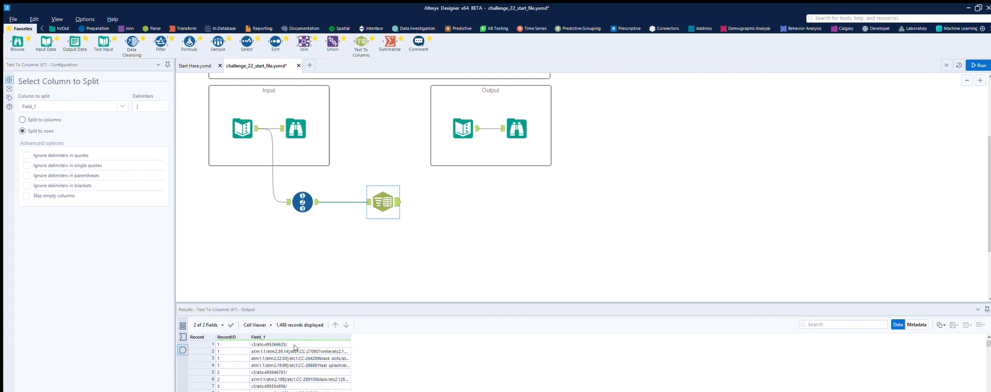
pyautogui.scroll(-1, 296, 348)
pyautogui.scroll(1, 296, 348)
pyautogui.scroll(-4, 280, 343)
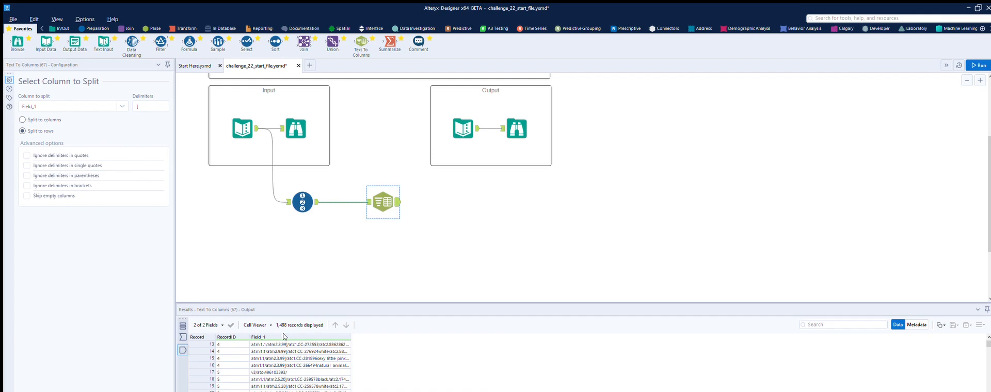
pyautogui.scroll(3, 283, 337)
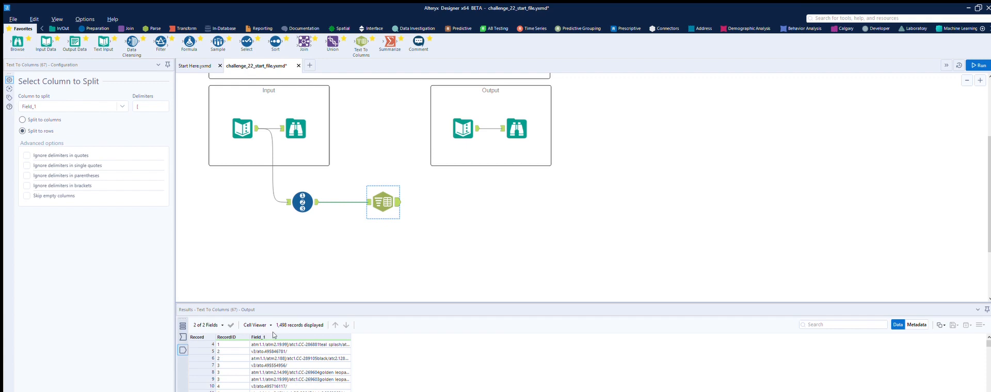
pyautogui.scroll(-3, 274, 335)
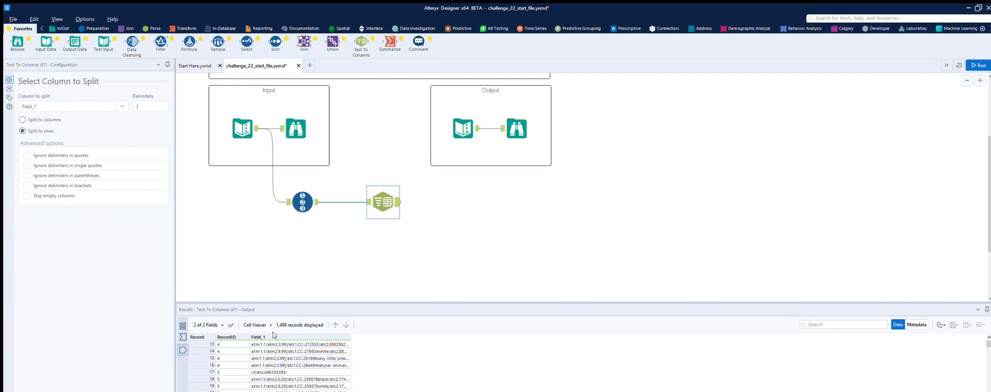
pyautogui.scroll(-1, 273, 335)
pyautogui.scroll(-2, 274, 375)
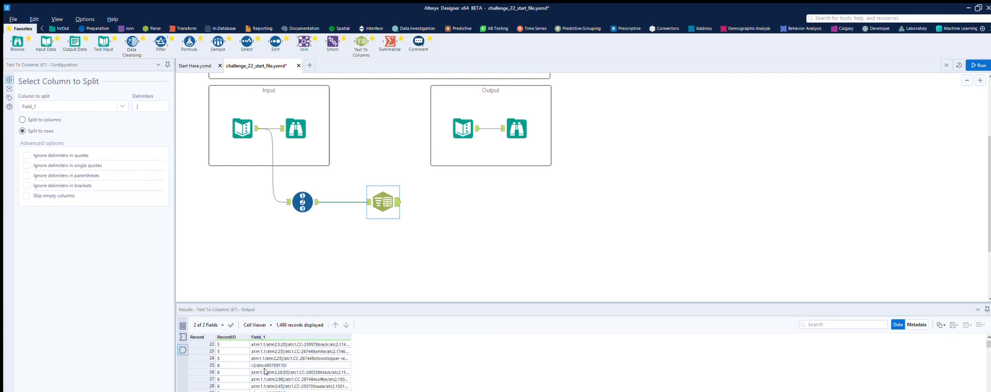
pyautogui.scroll(-2, 274, 370)
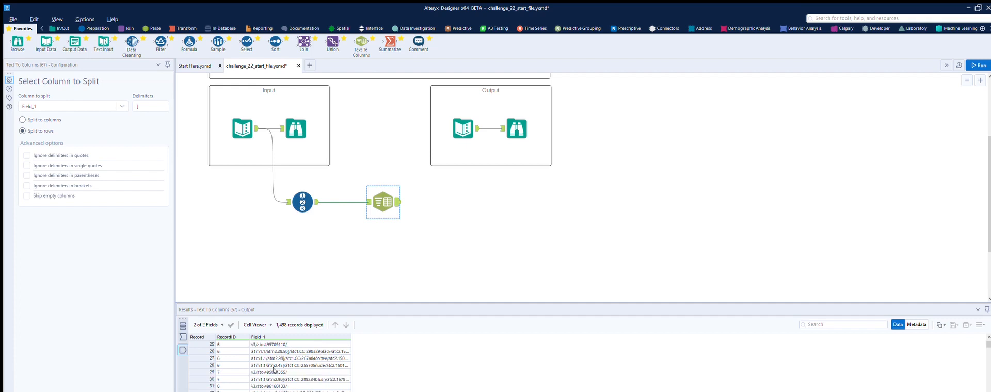
pyautogui.scroll(9, 285, 372)
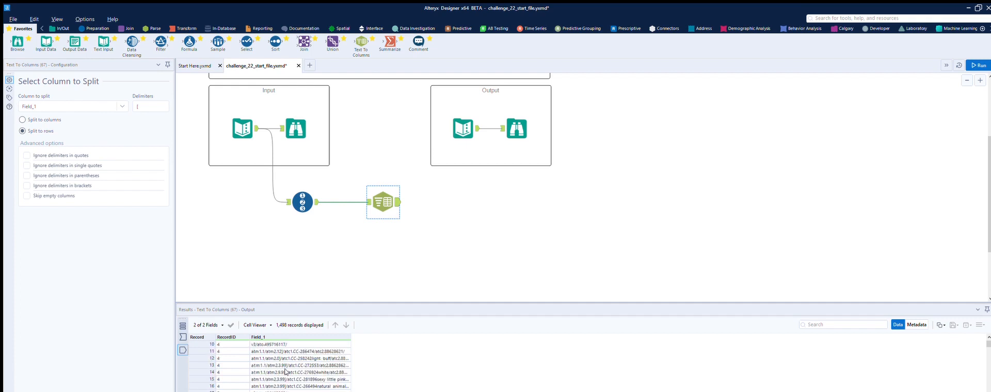
pyautogui.scroll(3, 384, 253)
pyautogui.scroll(-2, 375, 238)
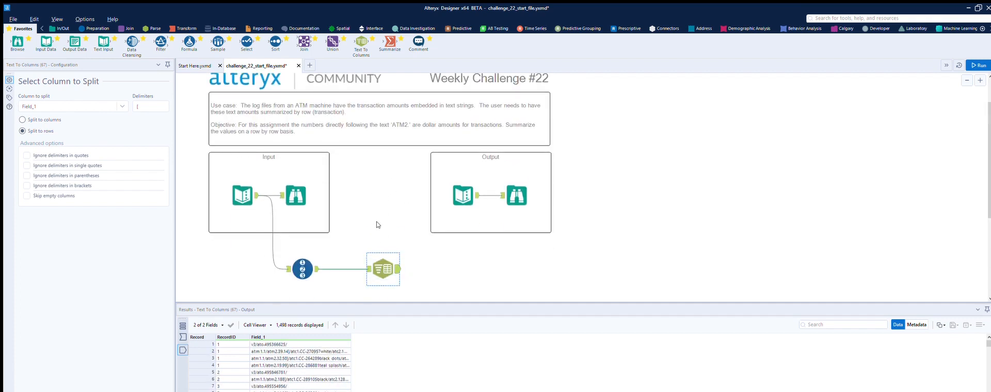
# - Add a second Text To Columns tool that splits Field_1 to columns with the delimiter "]", and run the workflow
pyautogui.moveTo(362, 41); pyautogui.dragTo(463, 268)
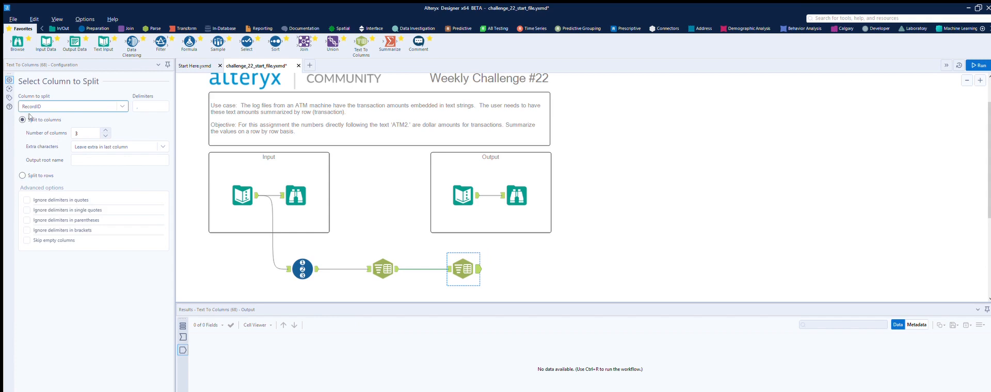
pyautogui.click(122, 105)
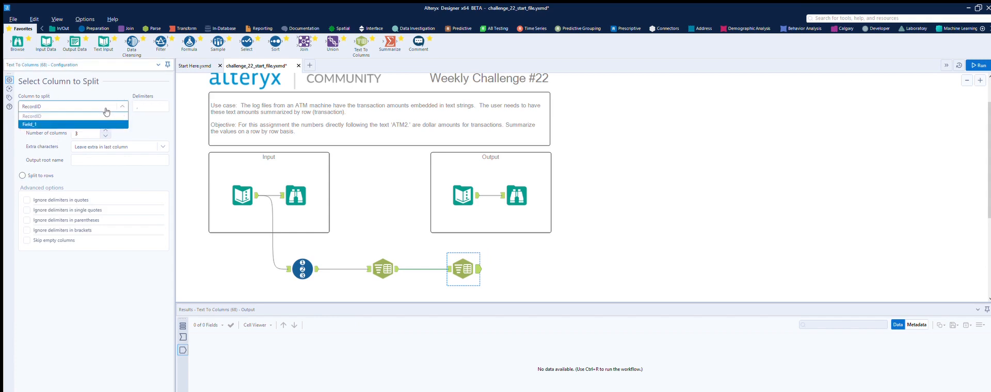
pyautogui.click(103, 124)
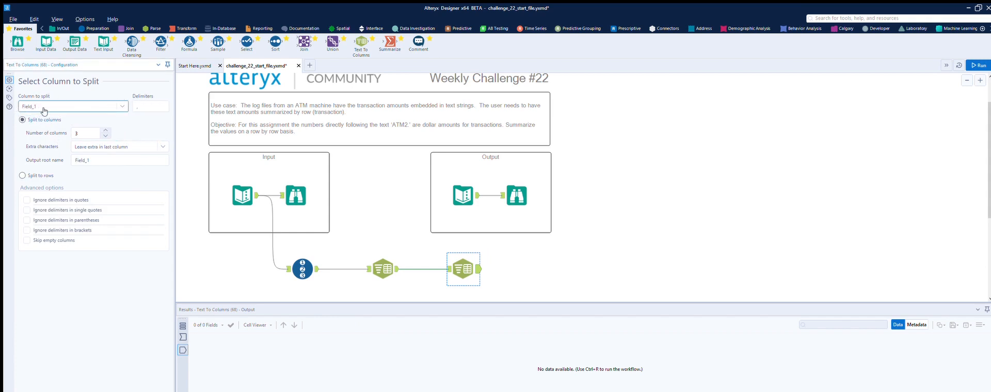
pyautogui.click(151, 103)
pyautogui.press('BackSpace')
pyautogui.click(977, 66)
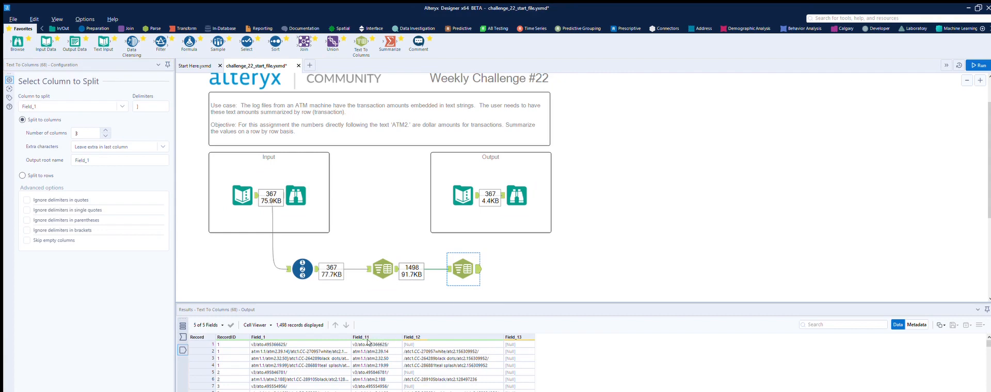
# - Copy the first atm1.1/atm2. value in Field_11 and add a Filter tool after the second Text To Columns tool
pyautogui.click(355, 350)
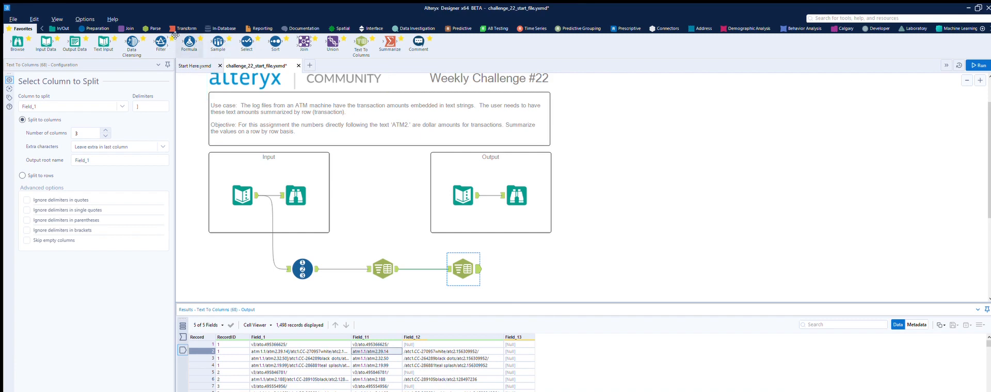
pyautogui.moveTo(189, 40); pyautogui.dragTo(217, 54)
pyautogui.moveTo(160, 41); pyautogui.dragTo(540, 273)
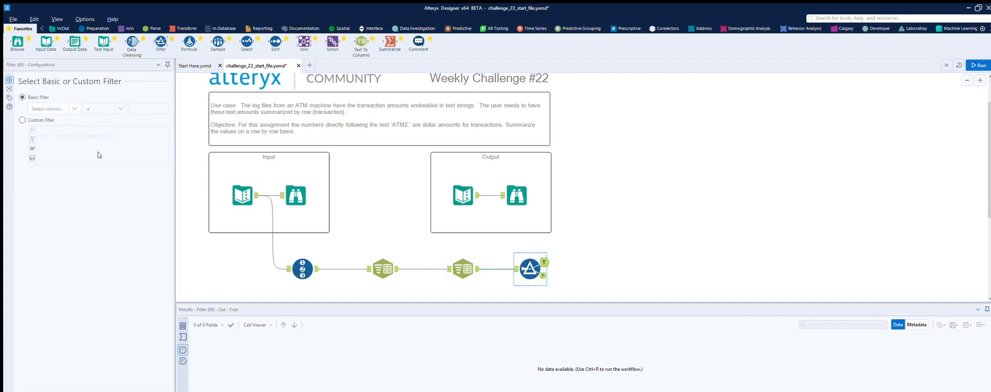
# - Set the basic filter to Field_11 Contains "atm1.1/atm2." and run the workflow
pyautogui.click(72, 109)
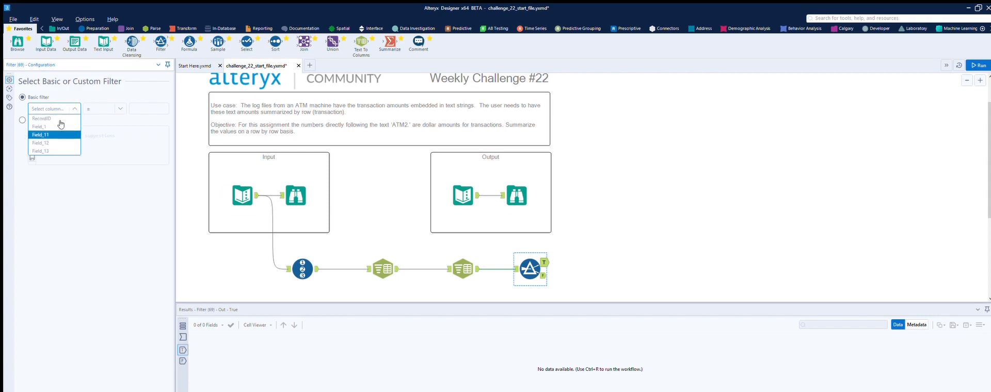
pyautogui.click(41, 134)
pyautogui.click(143, 103)
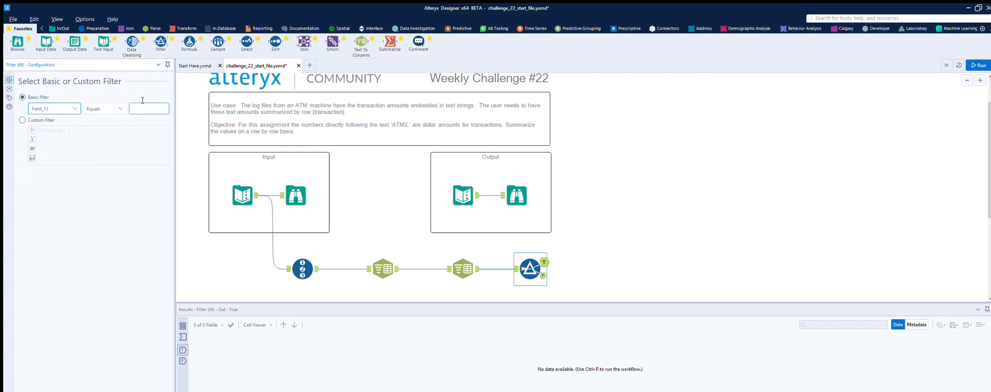
pyautogui.click(120, 106)
pyautogui.click(104, 151)
pyautogui.click(142, 105)
pyautogui.write('atm1.1/atm2.39.14')
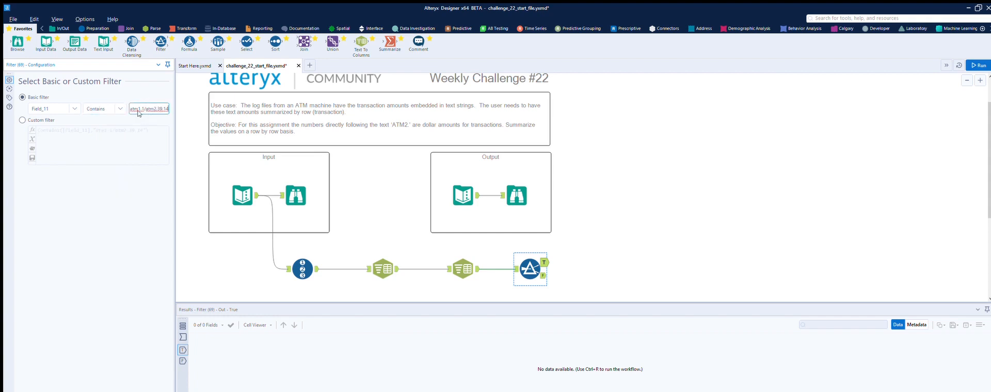
pyautogui.press('BackSpace')
pyautogui.press('BackSpace')
pyautogui.click(984, 65)
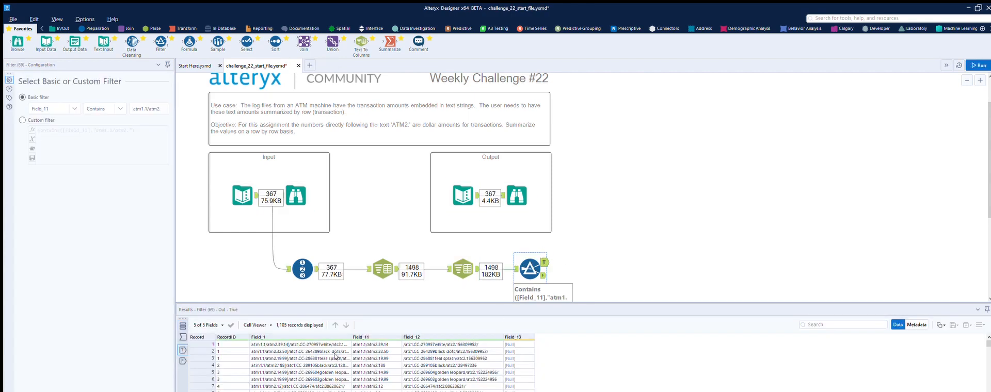
# - Examine the Filter's true and false outputs for atm2. transaction rows that are wrongly excluded
pyautogui.scroll(-3, 380, 356)
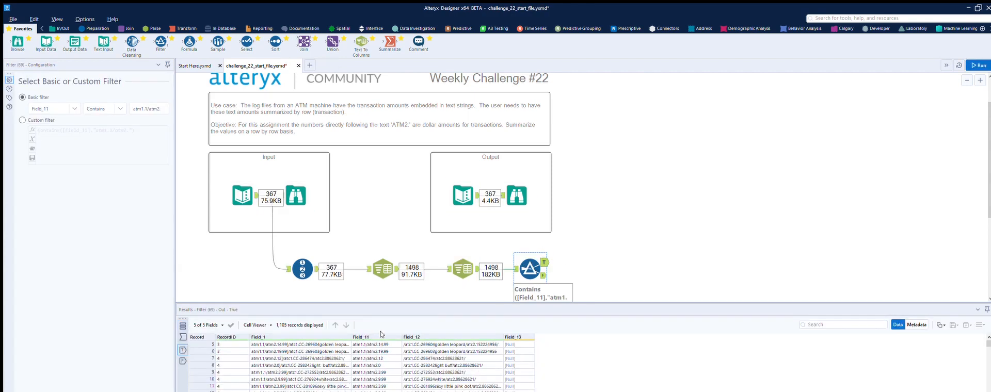
pyautogui.scroll(-1, 381, 335)
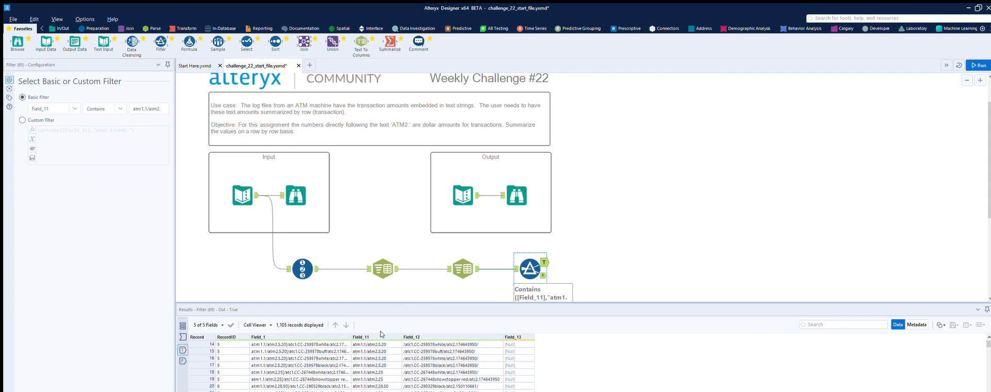
pyautogui.click(544, 276)
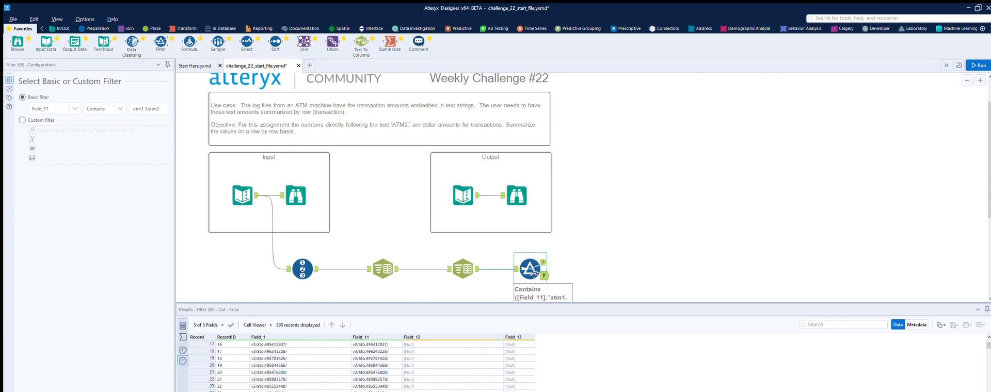
pyautogui.scroll(-4, 382, 340)
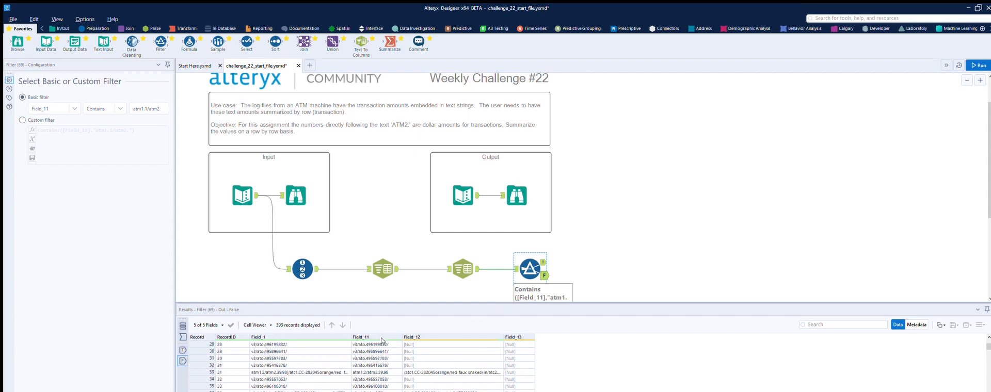
pyautogui.scroll(-1, 382, 341)
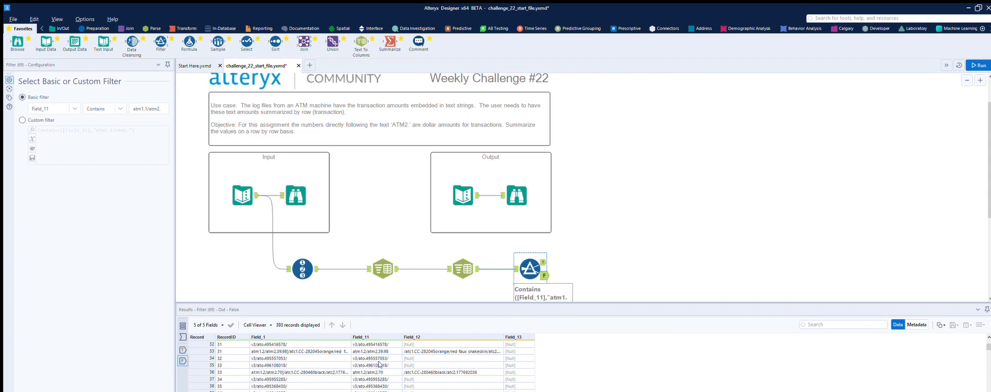
pyautogui.scroll(-3, 380, 363)
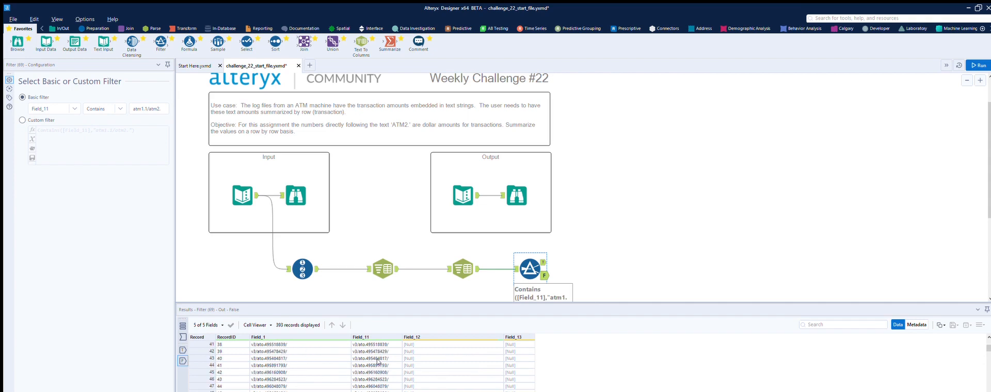
pyautogui.scroll(12, 378, 361)
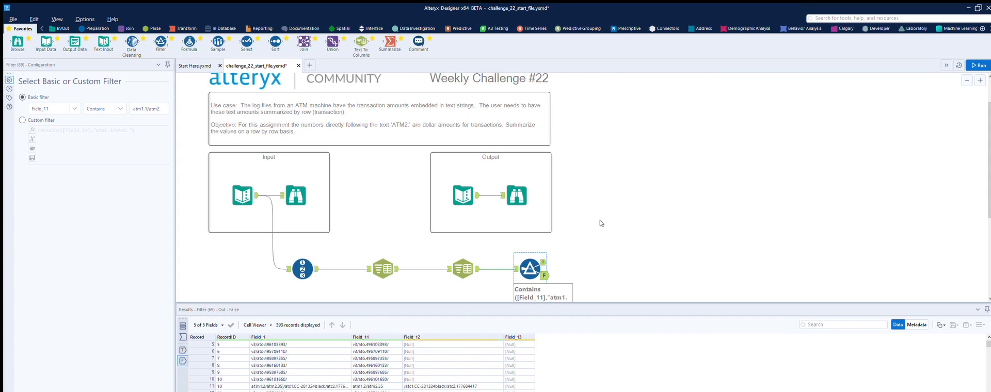
pyautogui.click(463, 269)
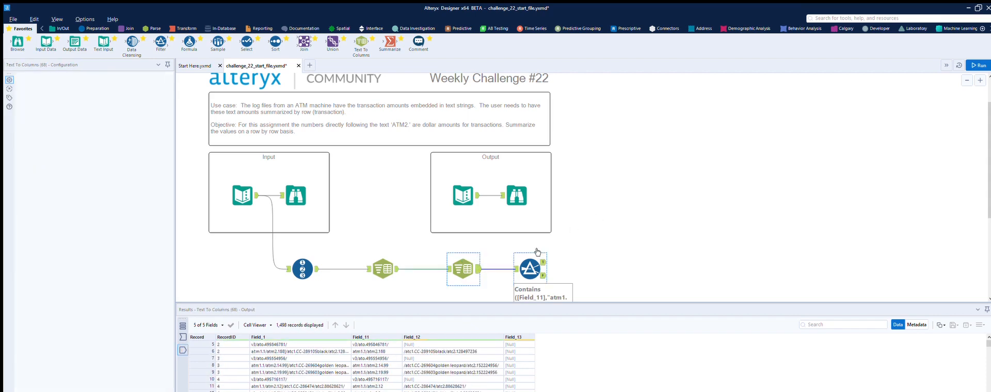
# - Shorten the Filter's comparison text to "atm2." and rerun the workflow
pyautogui.click(538, 254)
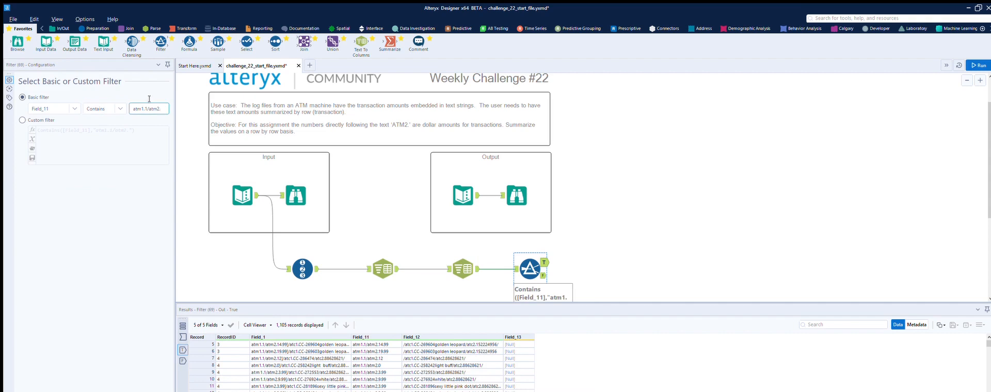
pyautogui.click(148, 110)
pyautogui.press('BackSpace')
pyautogui.press('BackSpace')
pyautogui.press('BackSpace')
pyautogui.press('BackSpace')
pyautogui.press('BackSpace')
pyautogui.press('BackSpace')
pyautogui.press('BackSpace')
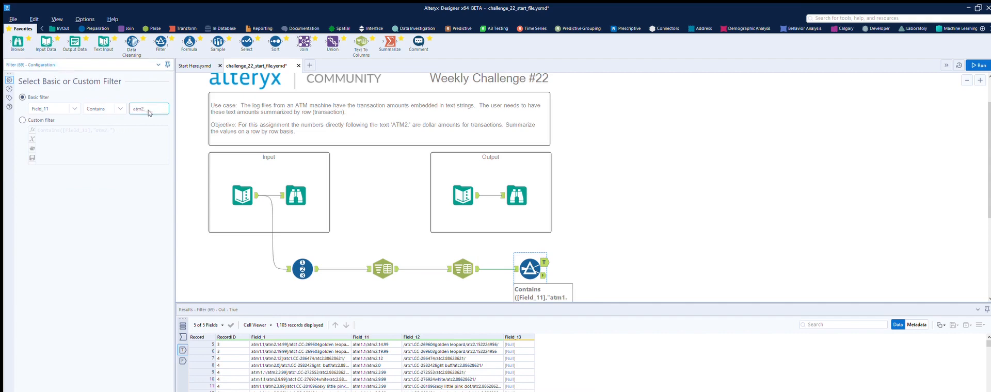
pyautogui.click(978, 64)
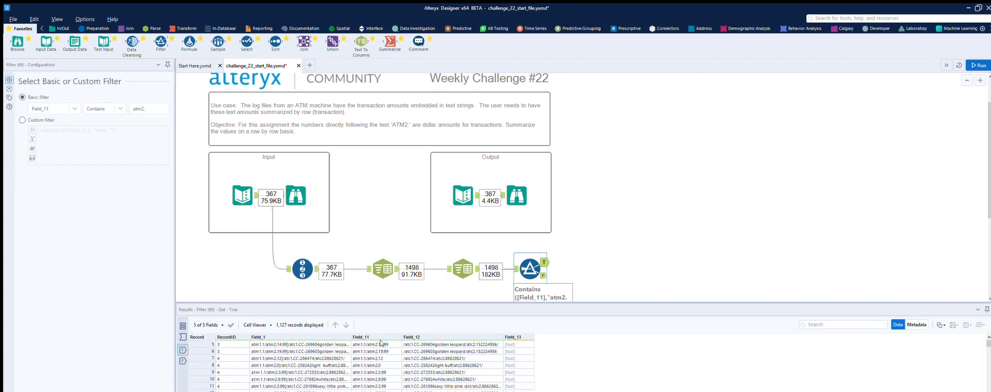
# - Examine the Field_11 values in the Filter's true output to see how the atm2. amounts are separated
pyautogui.scroll(2, 386, 340)
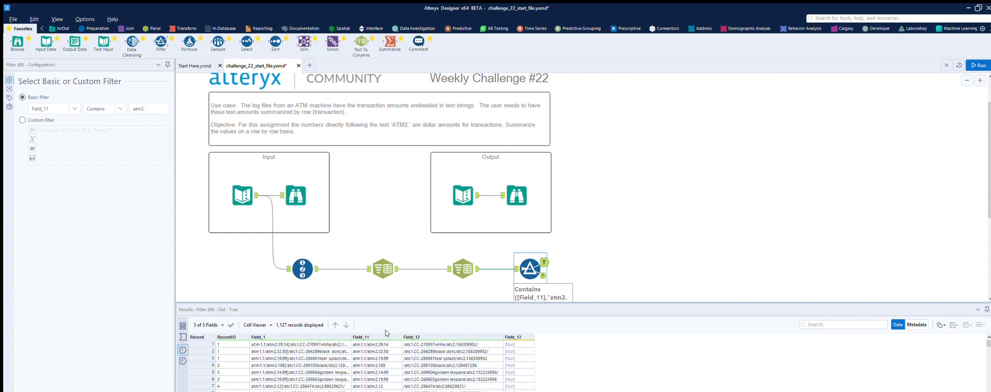
pyautogui.scroll(-4, 386, 333)
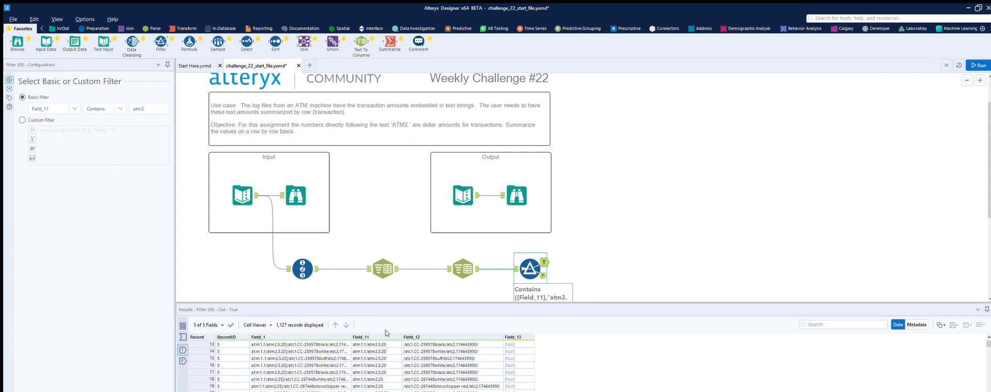
pyautogui.scroll(-2, 387, 333)
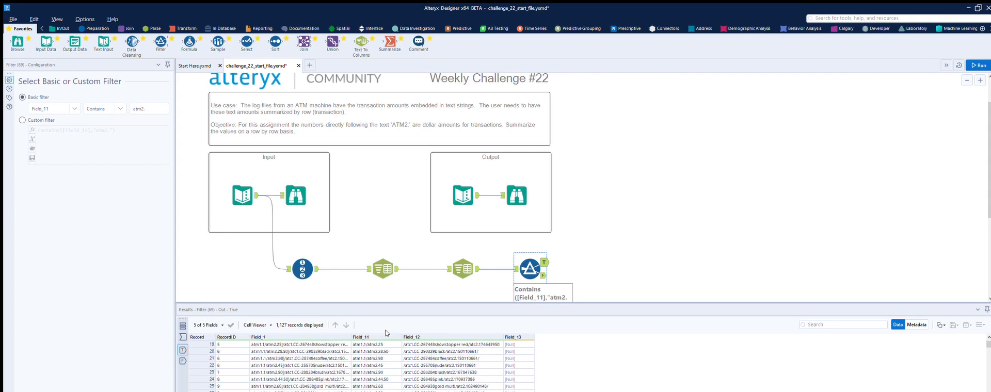
pyautogui.scroll(5, 386, 333)
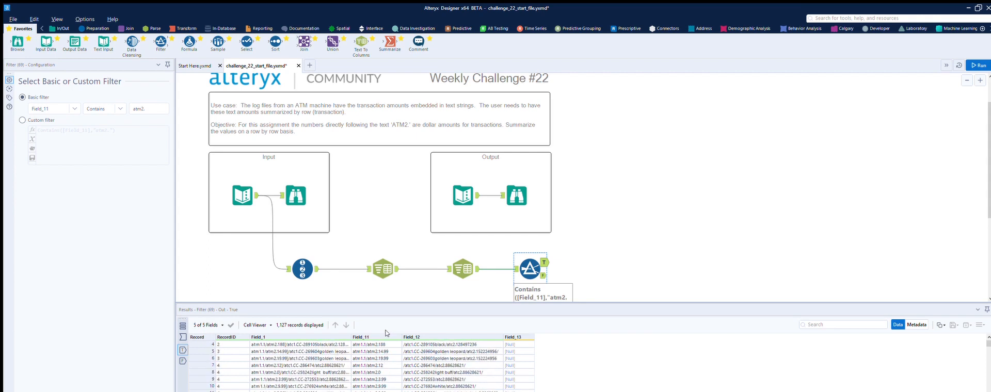
pyautogui.scroll(-2, 364, 340)
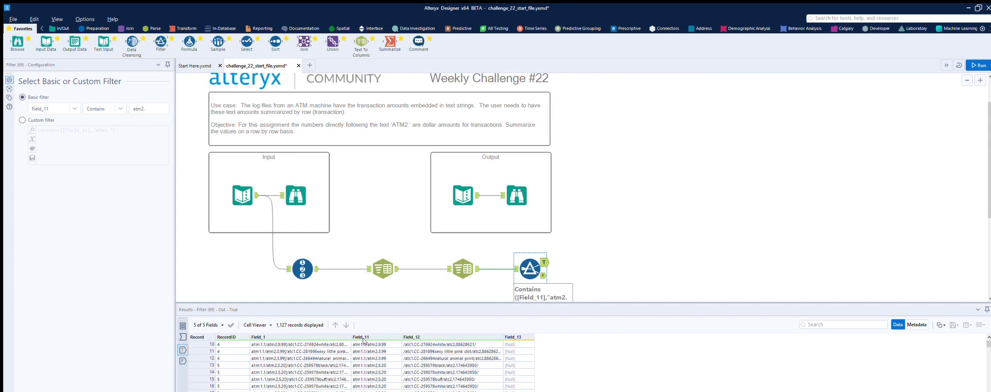
pyautogui.scroll(-9, 363, 340)
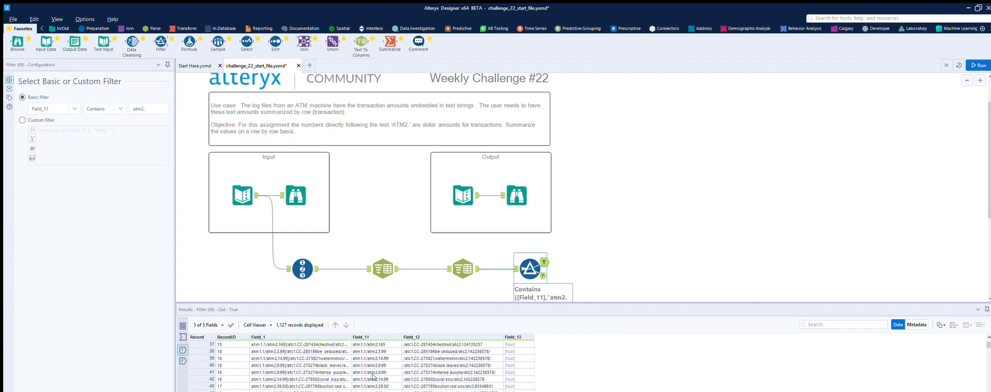
pyautogui.scroll(3, 375, 377)
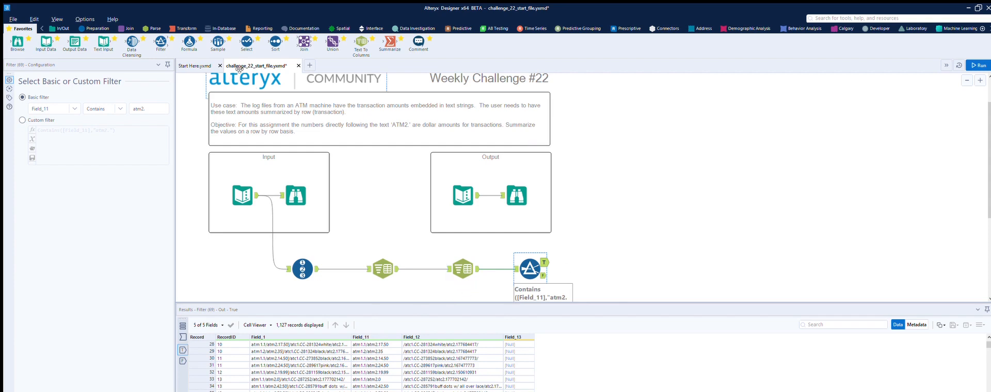
# - Add a Text To Columns tool on the Filter's true output that splits Field_11 to columns with the delimiter "/", then run and check it
pyautogui.moveTo(362, 34); pyautogui.dragTo(607, 246)
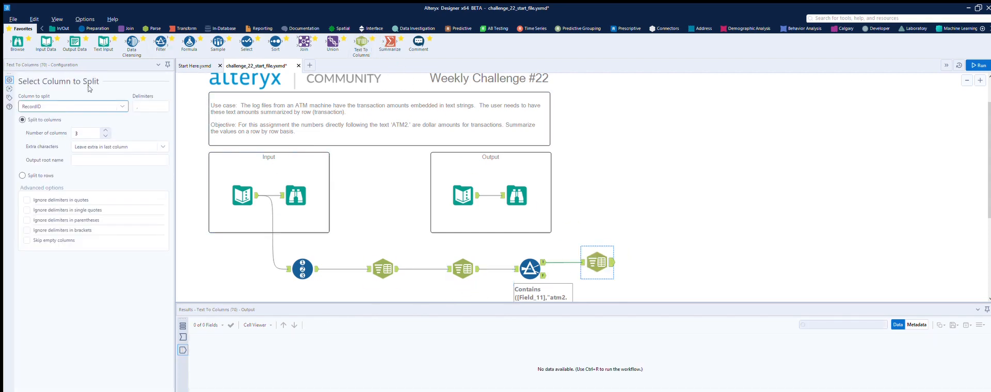
pyautogui.click(114, 105)
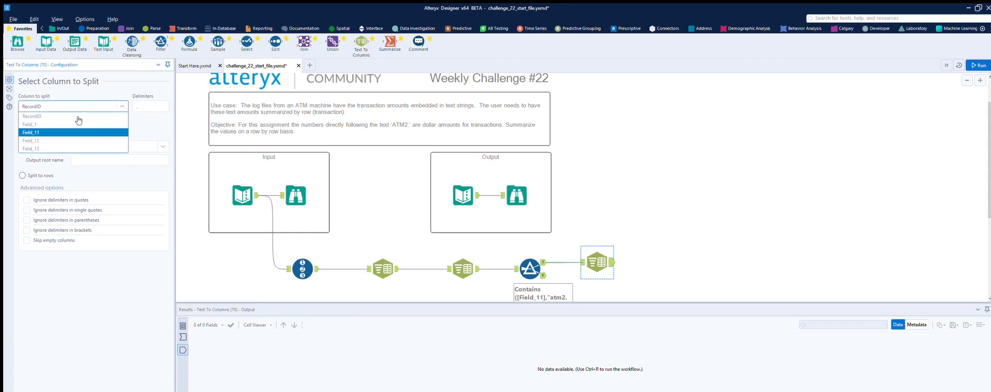
pyautogui.click(77, 126)
pyautogui.click(144, 104)
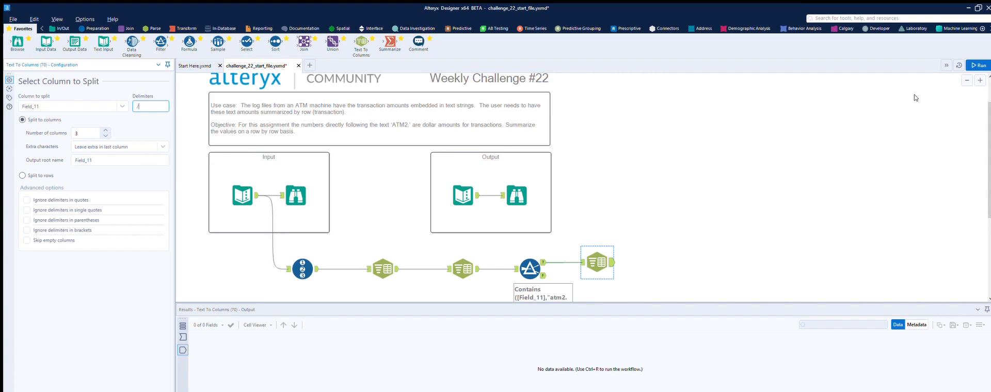
pyautogui.click(979, 65)
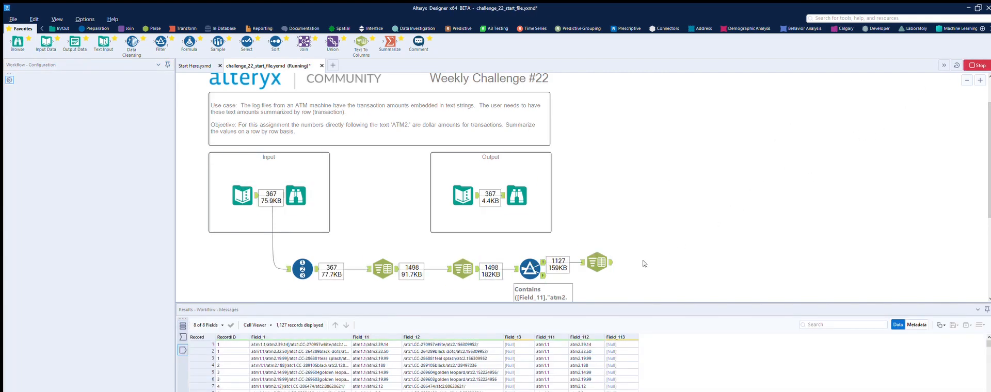
pyautogui.click(614, 254)
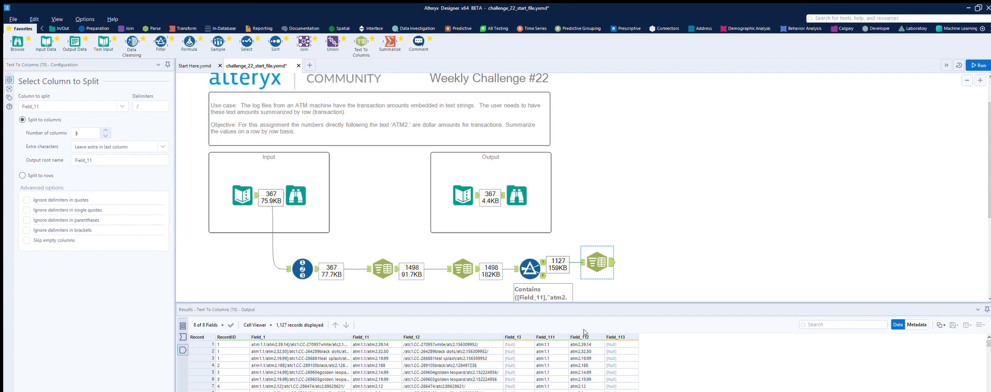
pyautogui.scroll(-1, 586, 351)
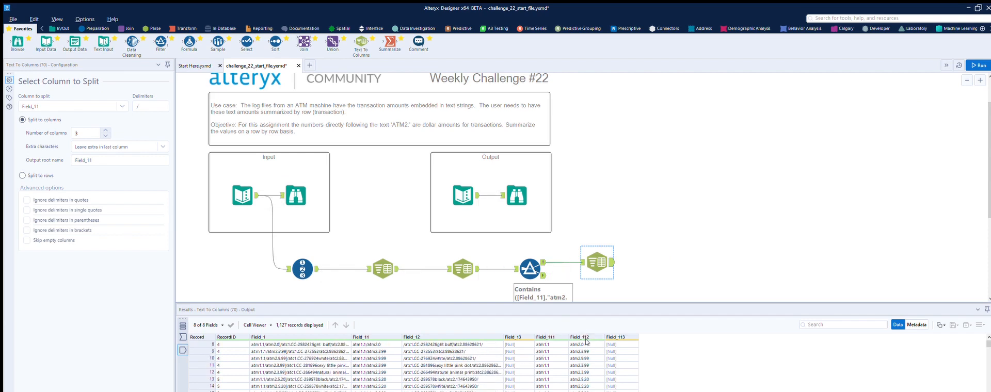
# - Add a Select tool after the last Text To Columns tool and align it on the canvas
pyautogui.scroll(1, 288, 112)
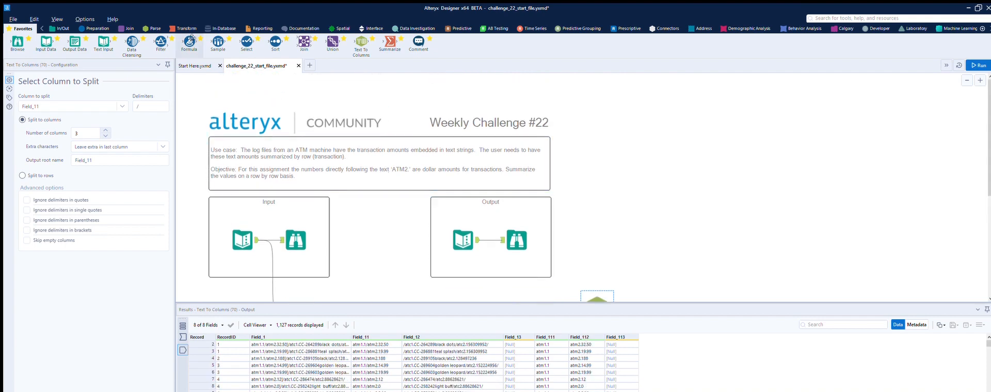
pyautogui.moveTo(247, 41); pyautogui.dragTo(675, 293)
pyautogui.scroll(-3, 670, 281)
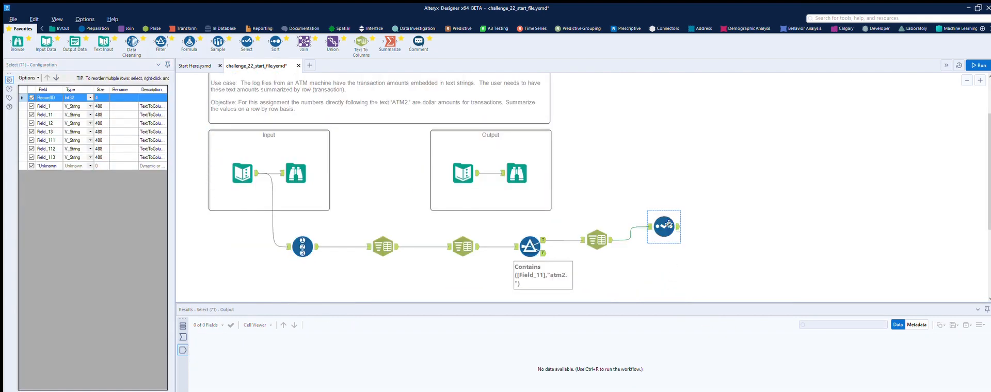
pyautogui.moveTo(673, 219); pyautogui.dragTo(671, 232)
# - Exclude Field_1, Field_11, Field_12, Field_13, Field_111 and Field_113 in the Select tool, keeping RecordID and Field_112
pyautogui.click(31, 106)
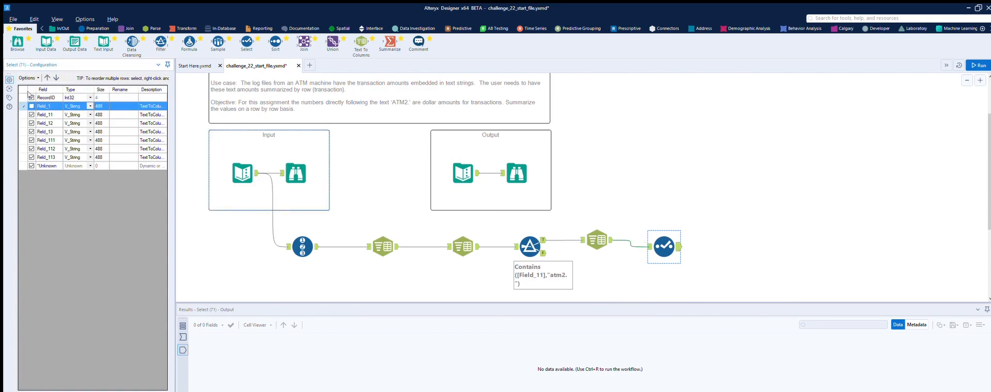
pyautogui.click(32, 115)
pyautogui.click(32, 123)
pyautogui.click(31, 132)
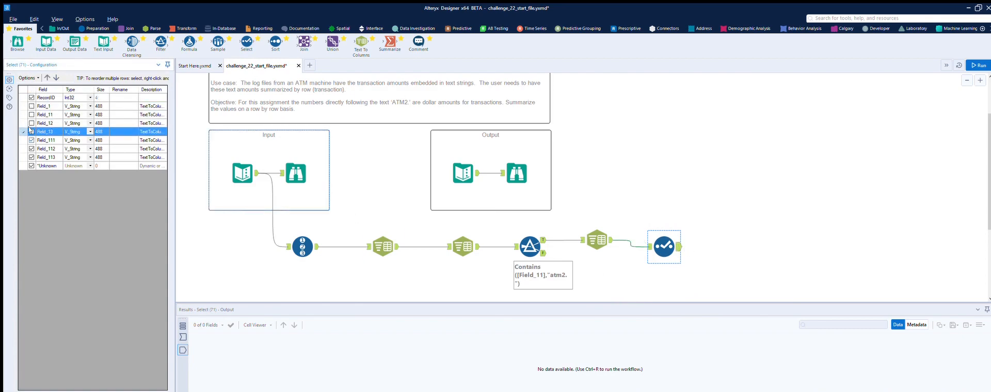
pyautogui.click(31, 140)
pyautogui.click(31, 157)
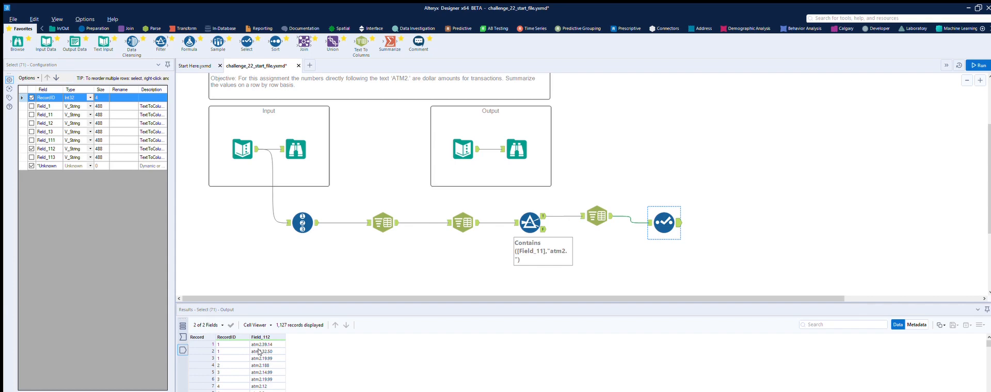
# - Add a Formula tool after the Select tool, with Field_112 as the output column and the ReplaceFirst function as its expression
pyautogui.moveTo(189, 42); pyautogui.dragTo(749, 226)
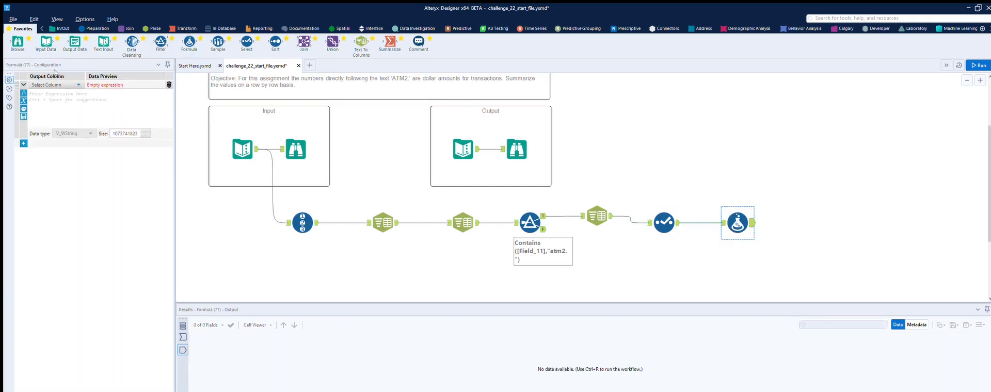
pyautogui.click(52, 84)
pyautogui.click(50, 106)
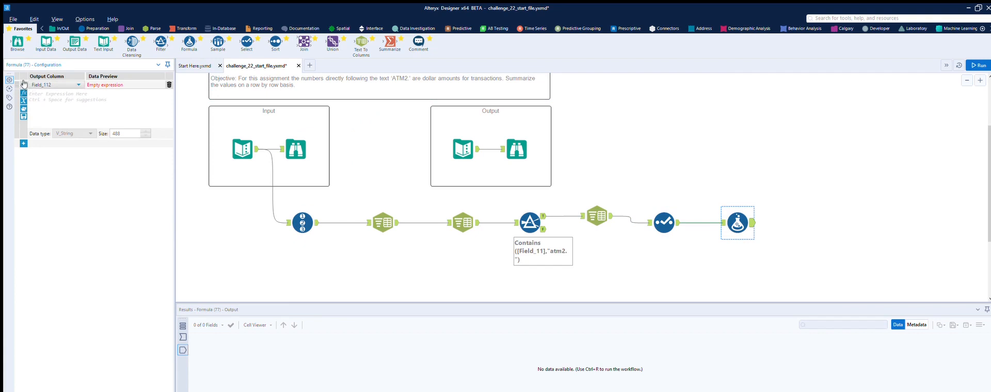
pyautogui.click(23, 93)
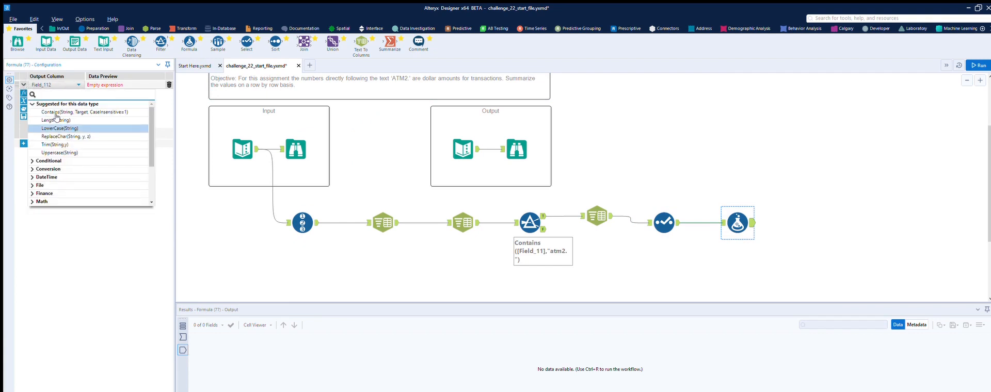
pyautogui.scroll(-3, 57, 150)
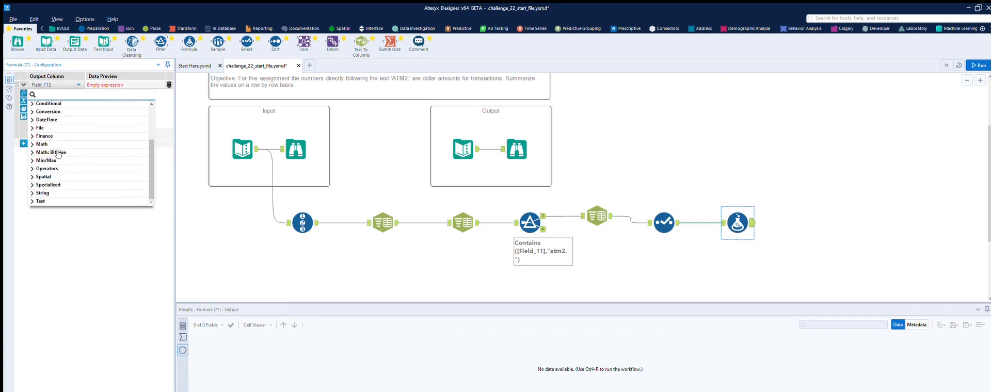
pyautogui.click(33, 193)
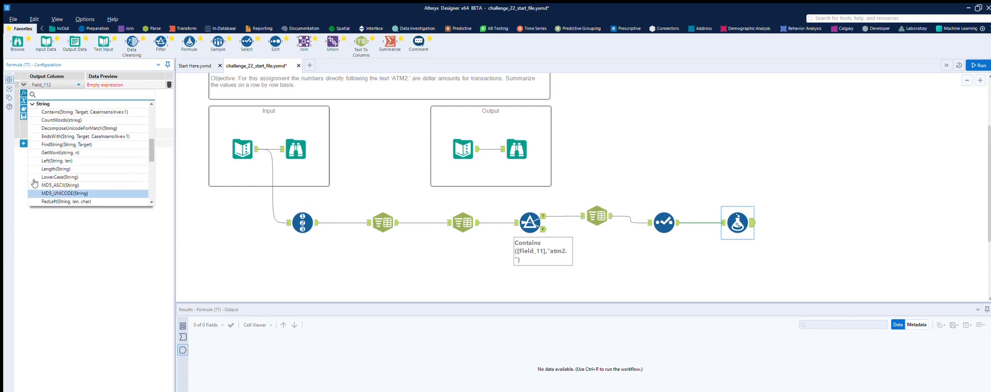
pyautogui.scroll(-3, 72, 160)
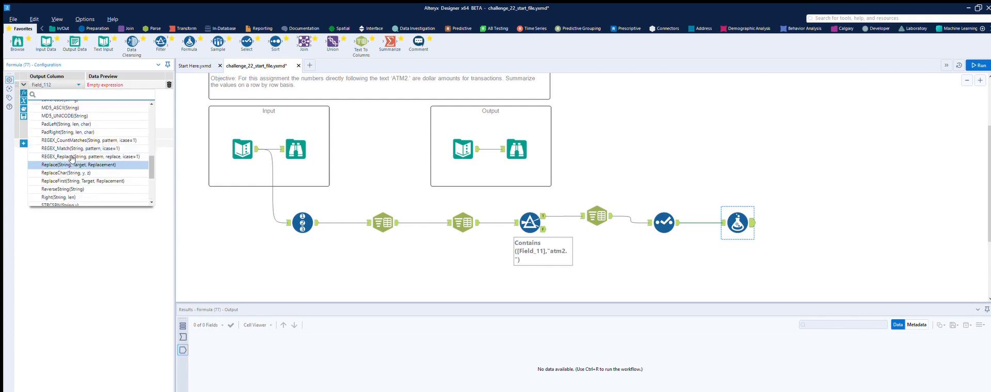
pyautogui.click(70, 181)
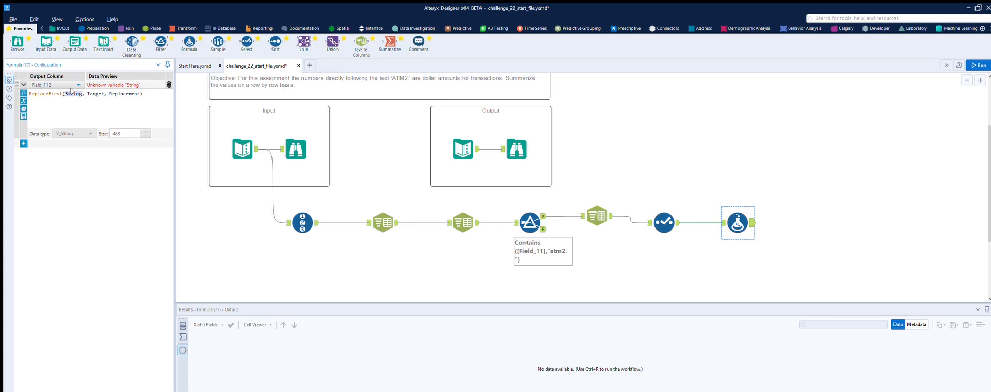
# - Complete the Field_112 expression as ReplaceFirst([Field_112], 'atm2.', '')
pyautogui.write('[')
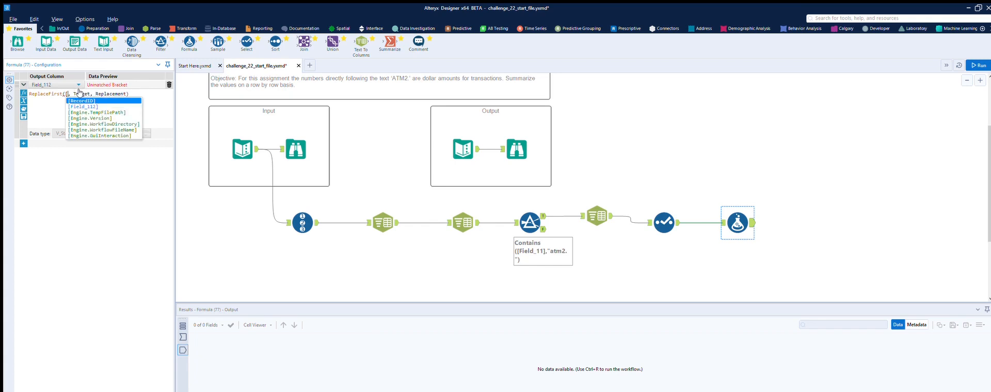
pyautogui.press('Down')
pyautogui.press('Return')
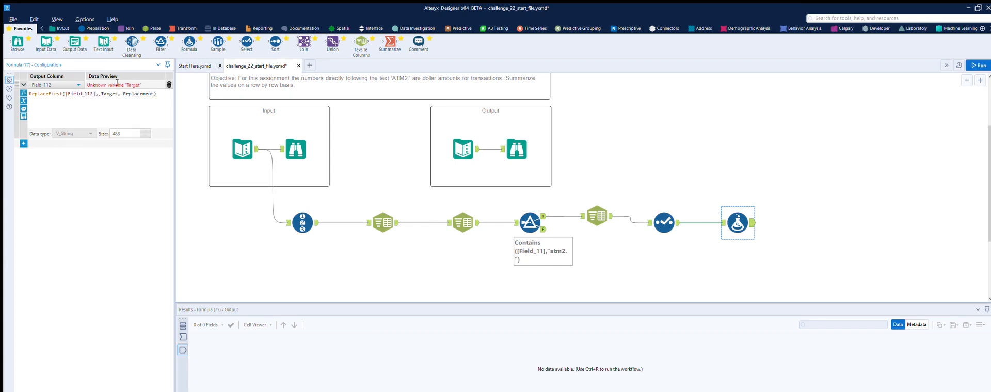
pyautogui.moveTo(117, 82); pyautogui.dragTo(106, 81)
pyautogui.write("'atm2.'")
pyautogui.moveTo(156, 83); pyautogui.dragTo(130, 85)
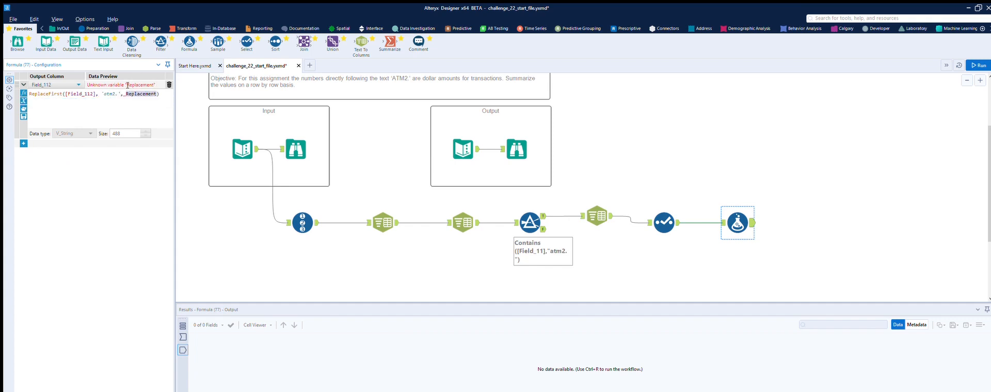
pyautogui.write("''")
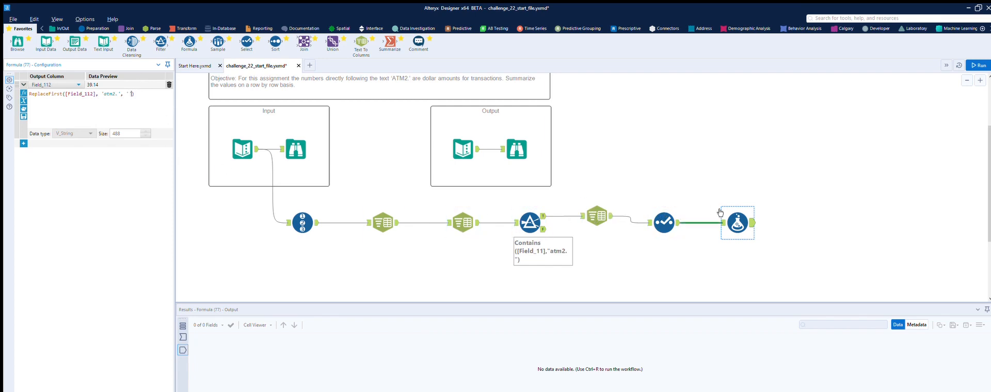
# - Run the workflow and compare the Formula tool's Field_112 input values with its output
pyautogui.click(722, 222)
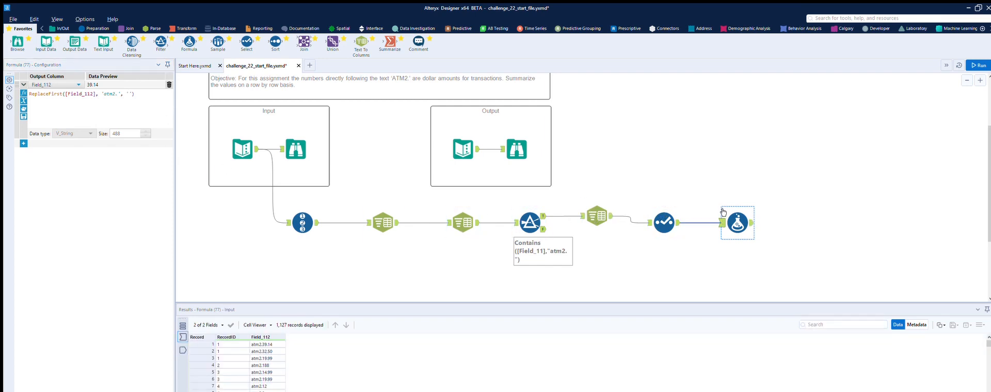
pyautogui.click(752, 223)
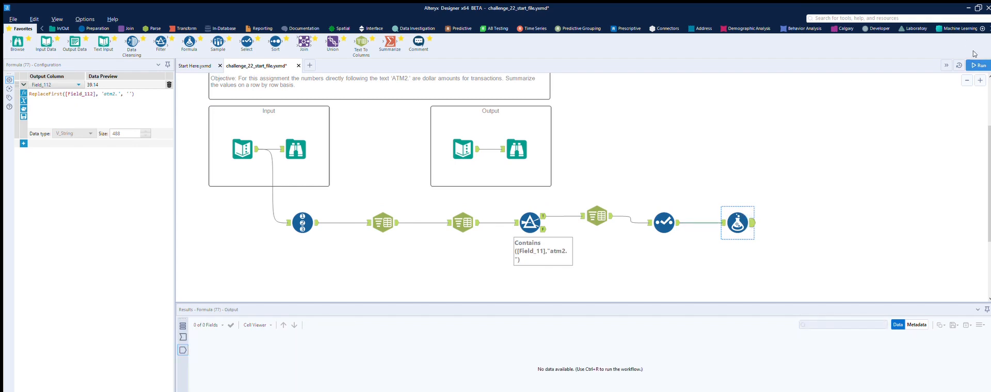
pyautogui.click(977, 65)
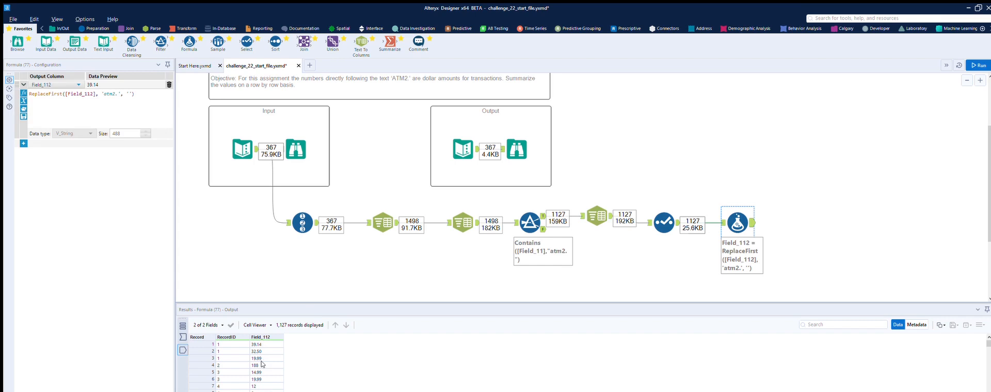
pyautogui.scroll(-3, 261, 365)
pyautogui.scroll(5, 261, 365)
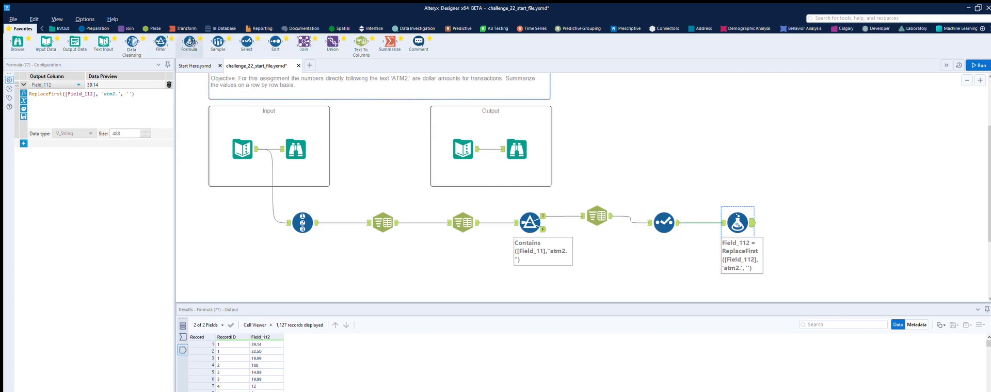
# - Add a Select tool after the Formula tool that changes Field_112 to type Double and renames it DollarAmount
pyautogui.moveTo(247, 41); pyautogui.dragTo(797, 219)
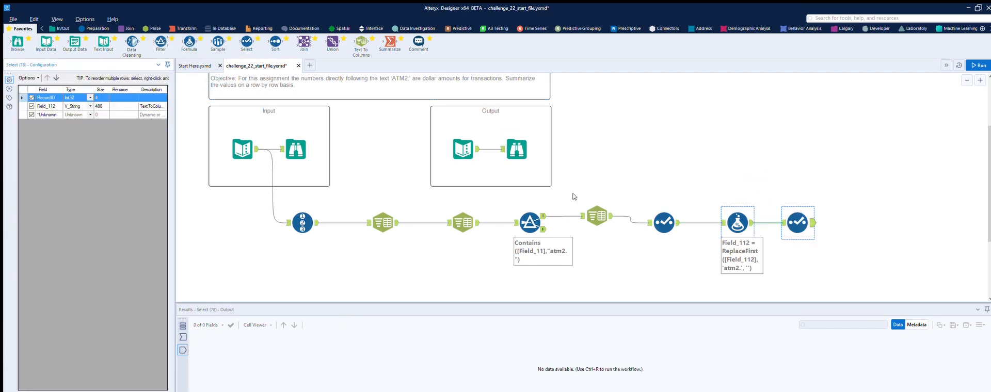
pyautogui.click(73, 105)
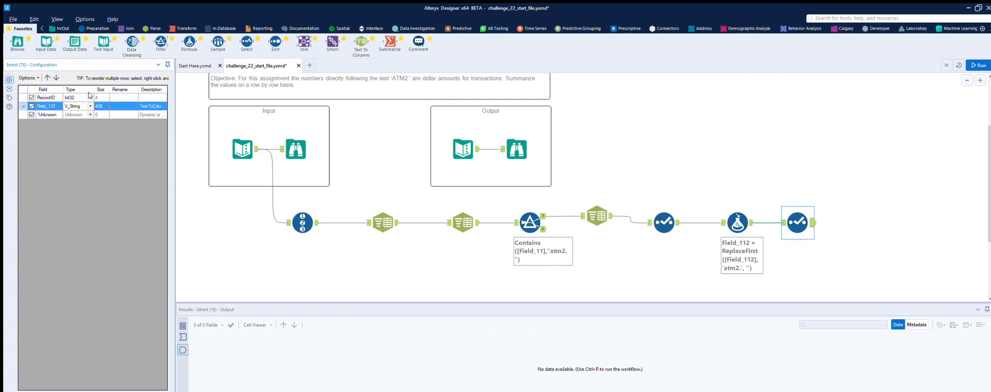
pyautogui.click(73, 137)
pyautogui.click(124, 106)
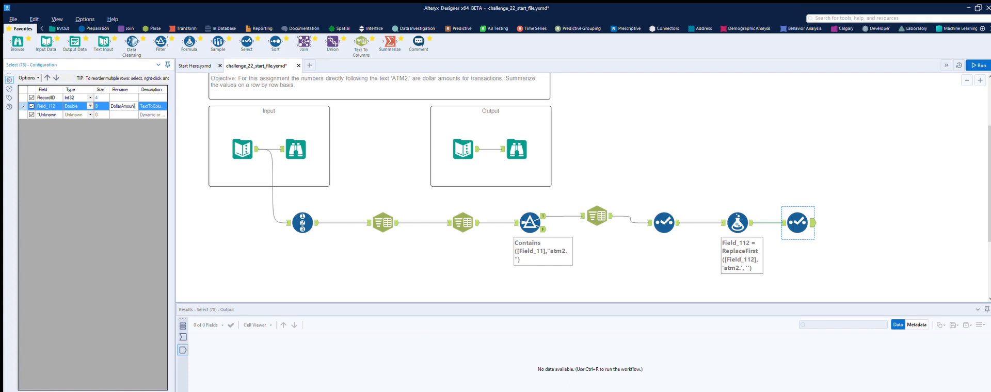
# - Rename RecordID as RowNum in the second Select tool, matching the column name in the expected output
pyautogui.press('Up')
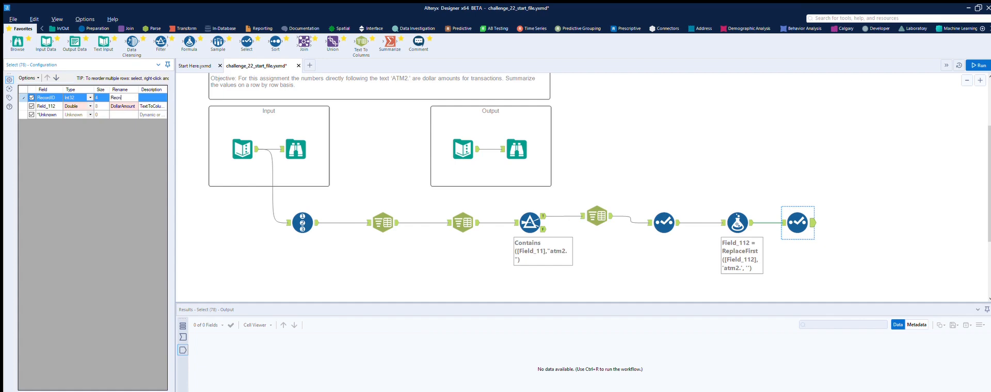
pyautogui.click(516, 148)
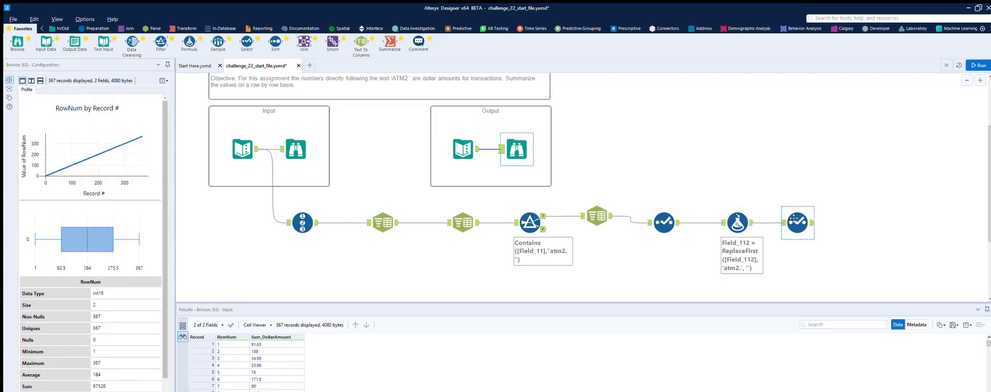
pyautogui.click(798, 222)
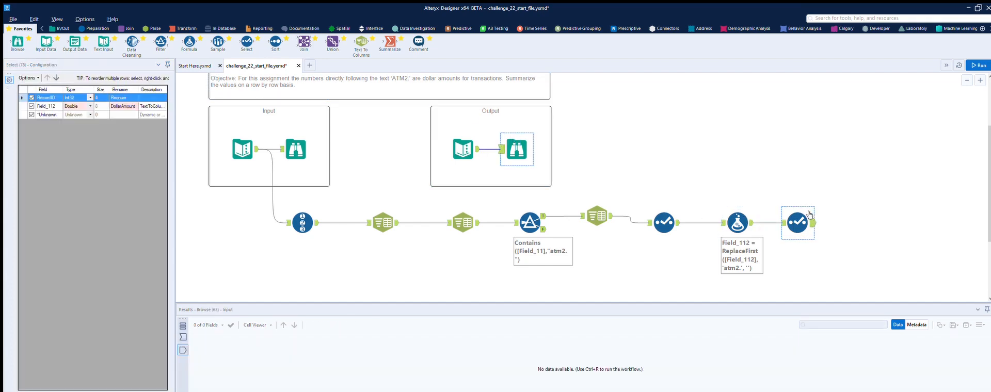
pyautogui.click(118, 97)
pyautogui.click(119, 96)
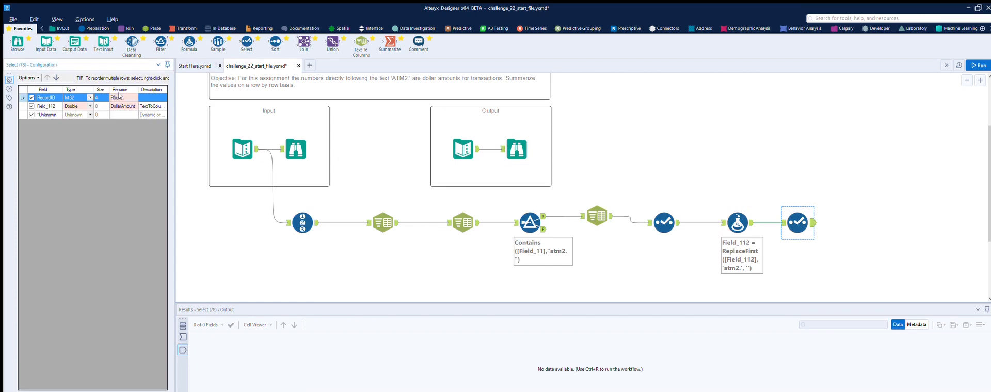
pyautogui.write('owNum')
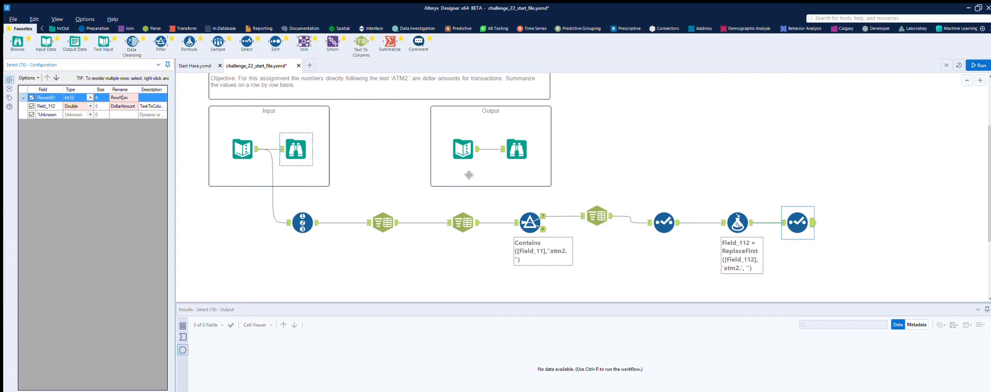
pyautogui.click(904, 208)
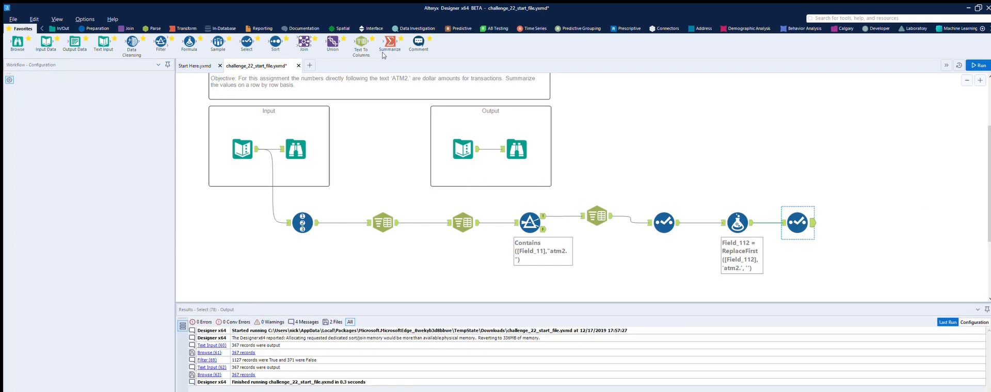
# - Add a Summarize tool after the second Select tool that groups by RowNum and sums DollarAmount
pyautogui.moveTo(390, 43); pyautogui.dragTo(845, 213)
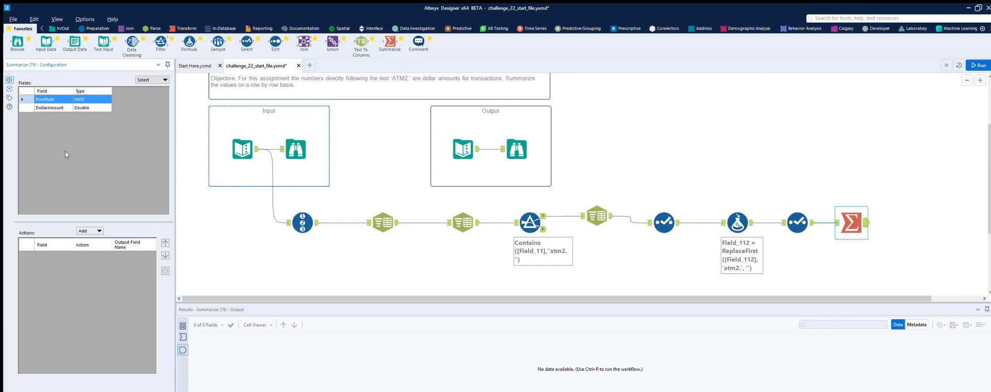
pyautogui.click(100, 231)
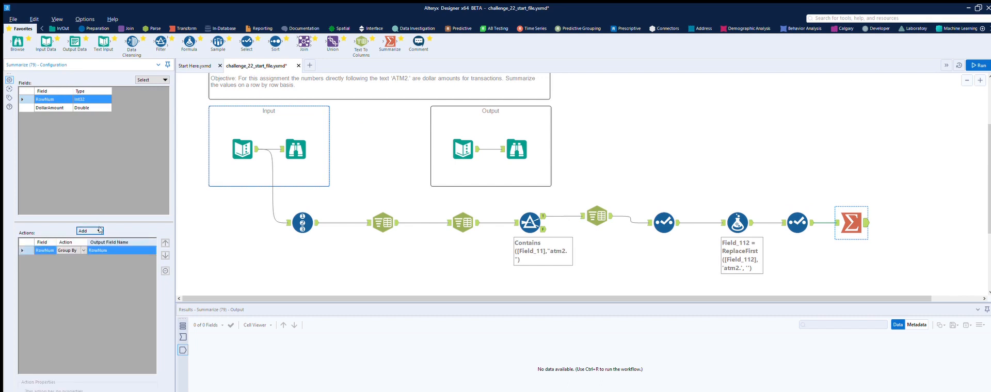
pyautogui.click(72, 108)
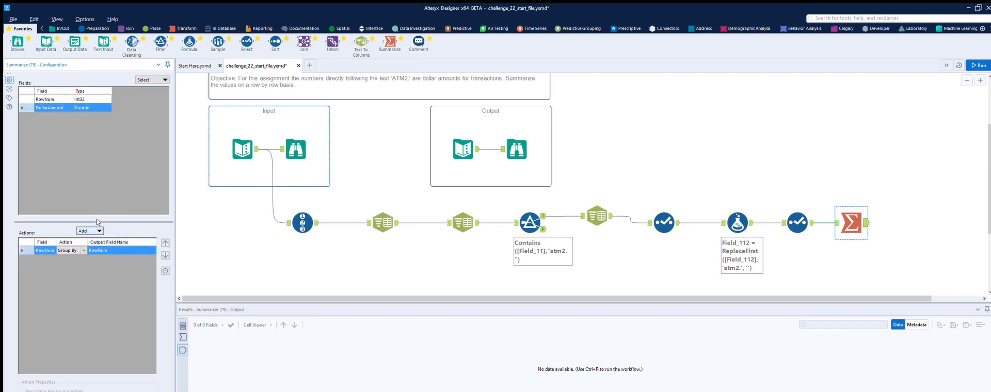
pyautogui.click(99, 231)
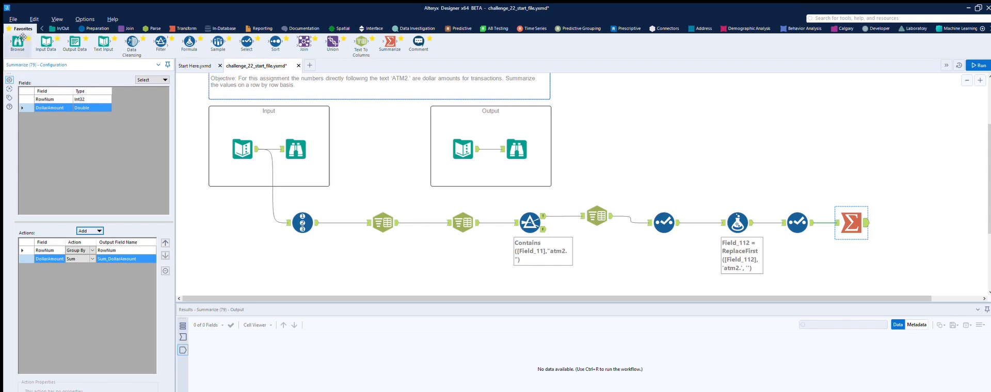
# - Add a Browse tool after the Summarize tool and run the workflow
pyautogui.moveTo(17, 44); pyautogui.dragTo(918, 223)
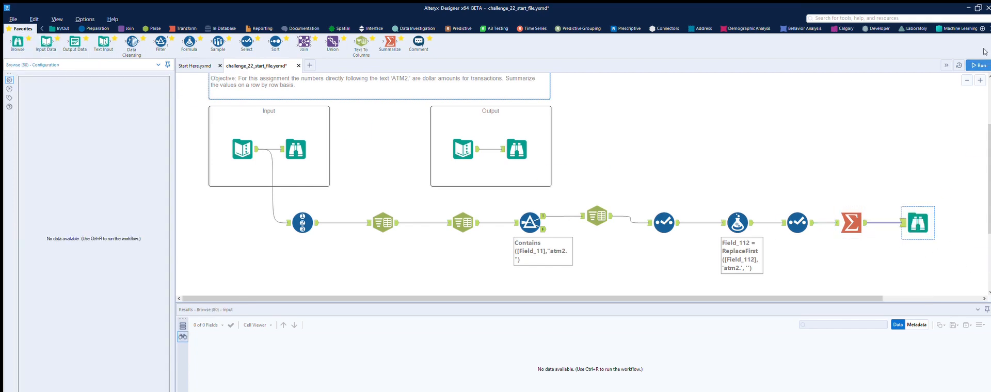
pyautogui.hotkey('ctrl', 'r')
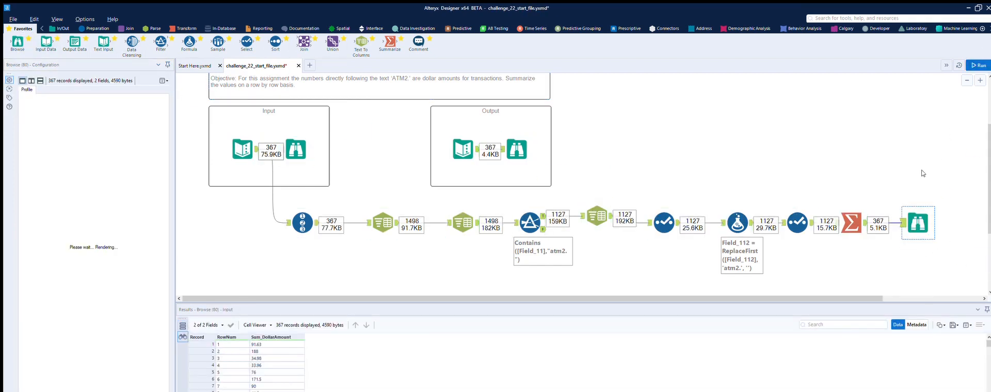
# - Compare the summed DollarAmount per RowNum in the final Browse tool with the expected output's Browse results
pyautogui.click(522, 141)
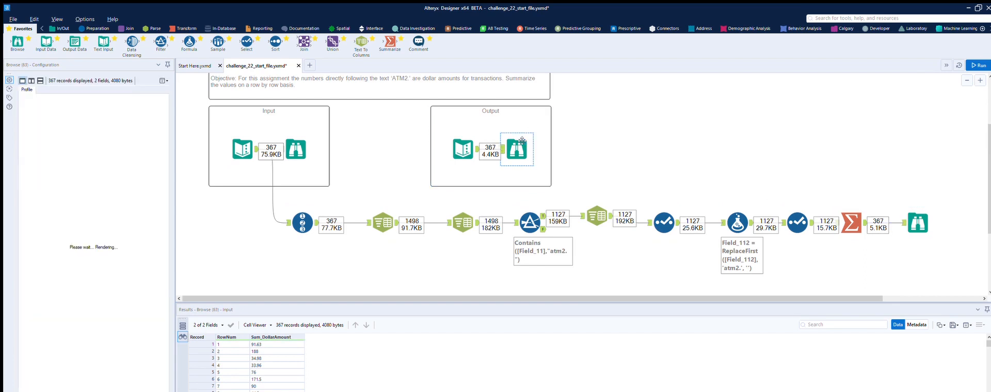
pyautogui.click(918, 223)
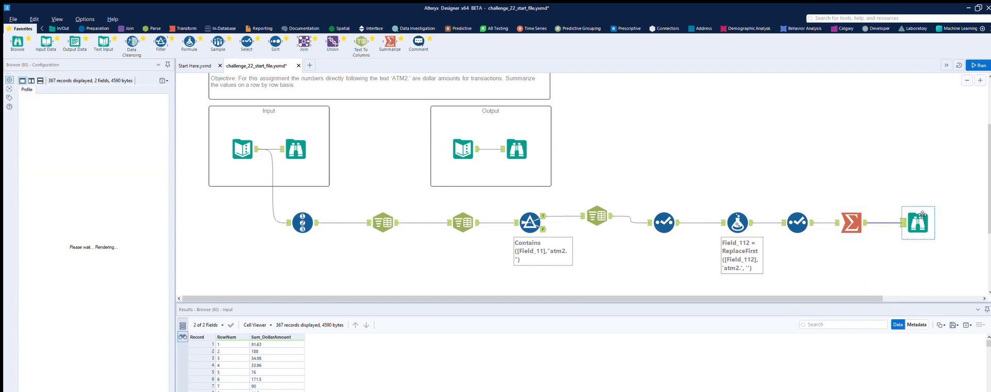
pyautogui.scroll(-6, 293, 356)
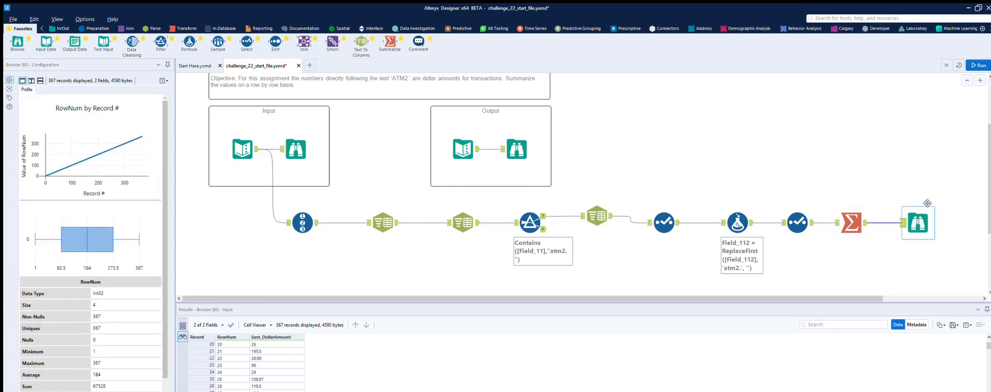
pyautogui.click(518, 149)
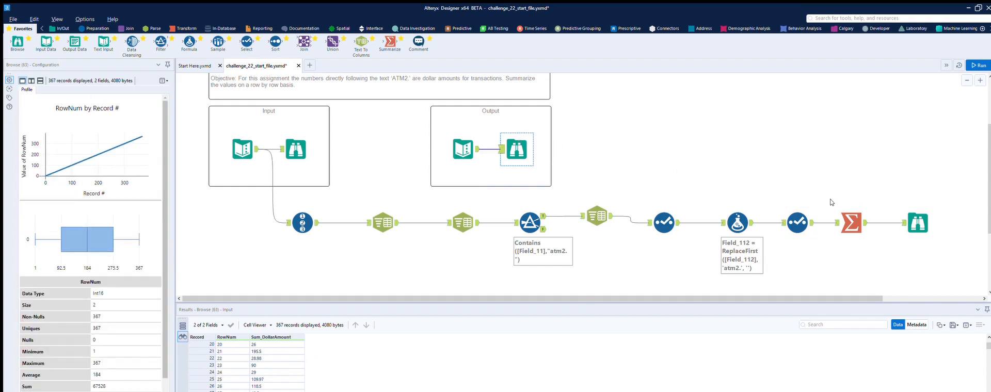
pyautogui.click(918, 223)
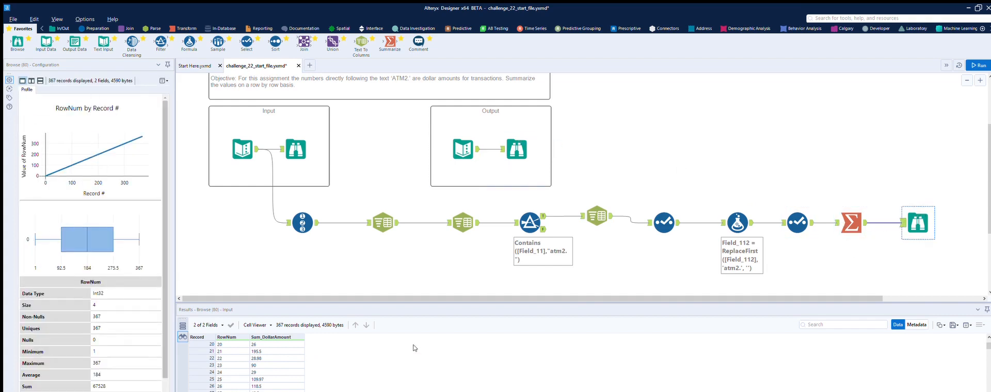
pyautogui.scroll(-5, 292, 344)
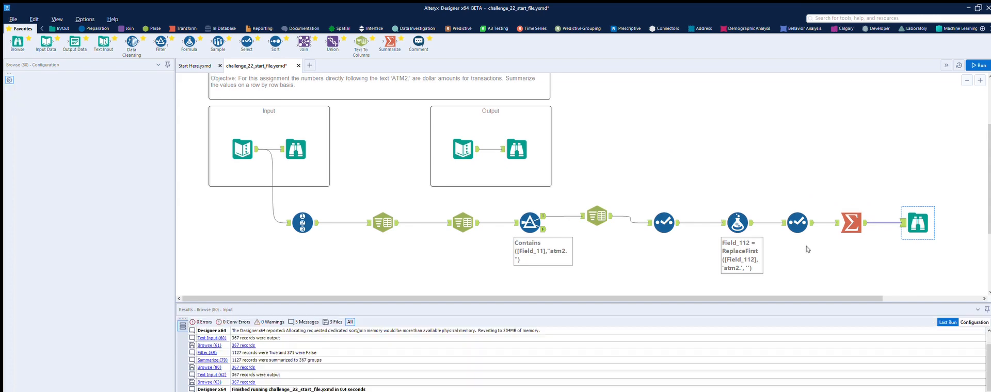
pyautogui.click(805, 247)
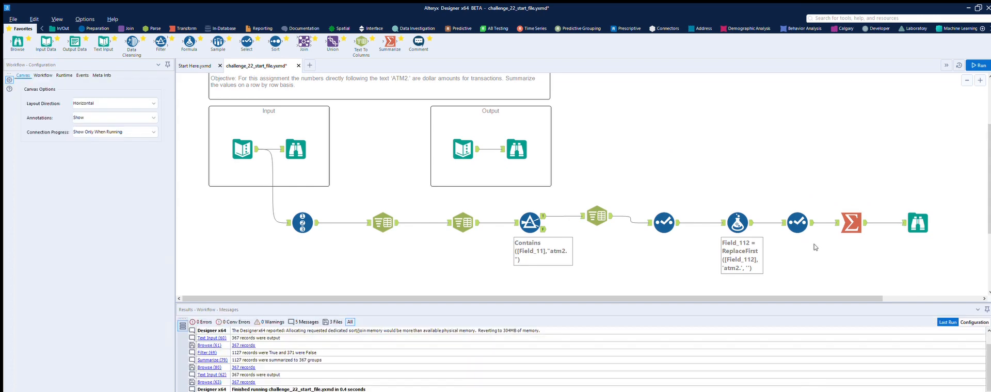